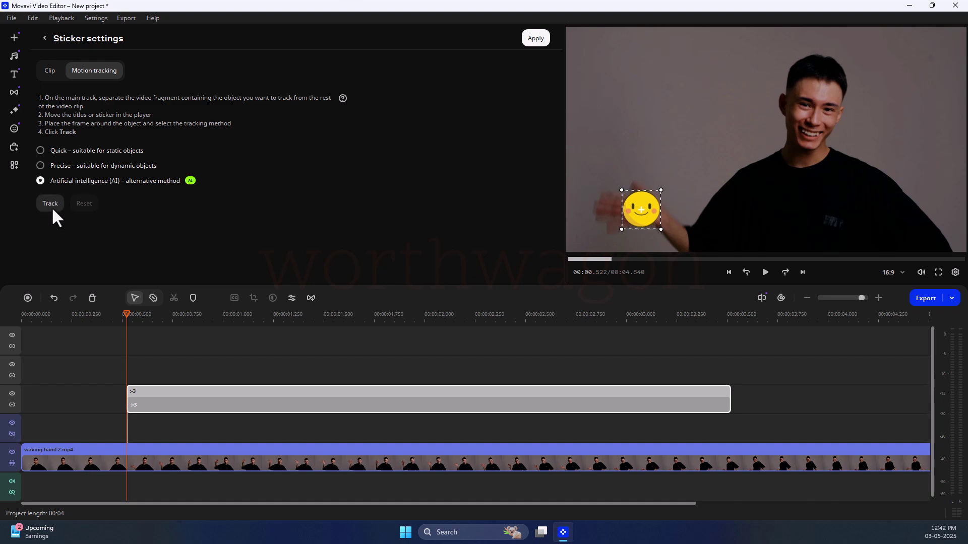
# Step: AI-track the smiley sticker to the hand, play to verify, then remove the background precisely
pyautogui.click(51, 203)
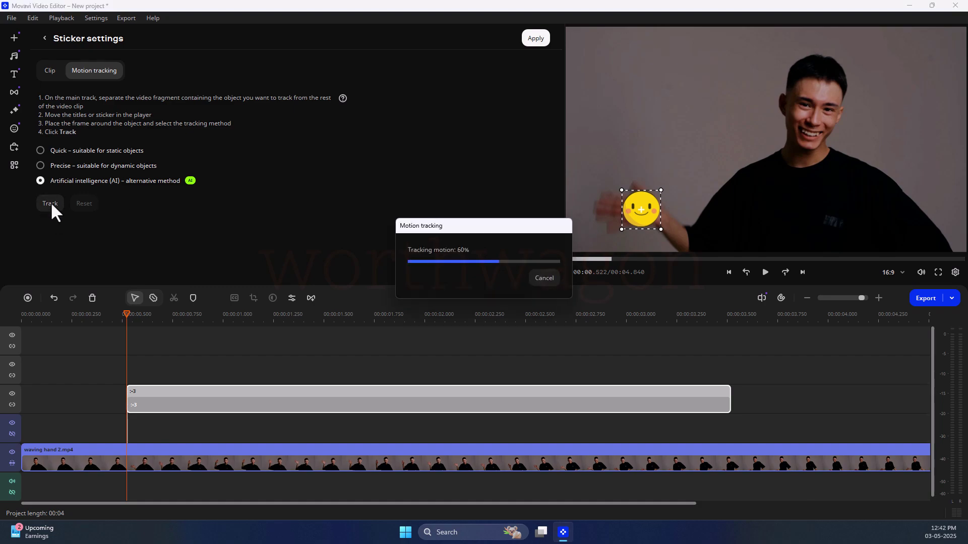
pyautogui.press('space')
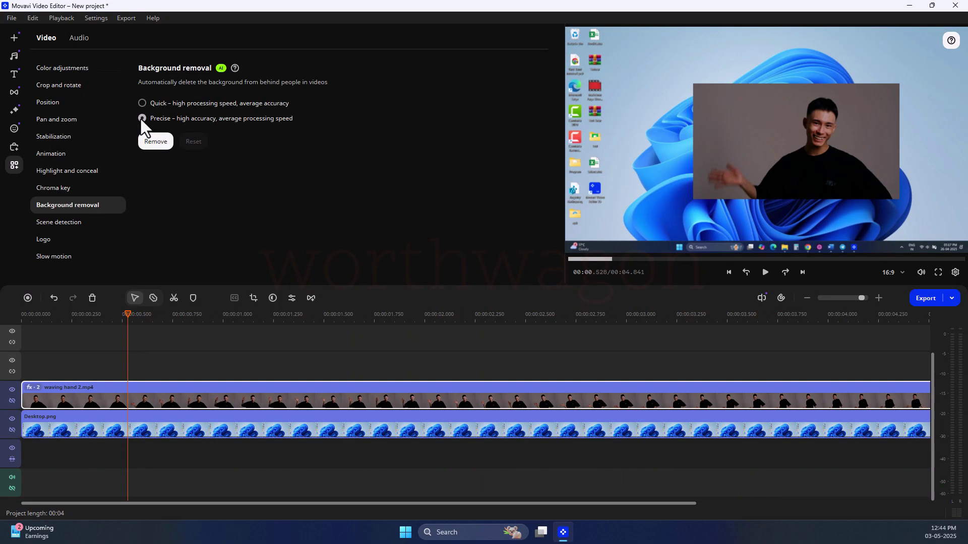
pyautogui.click(153, 142)
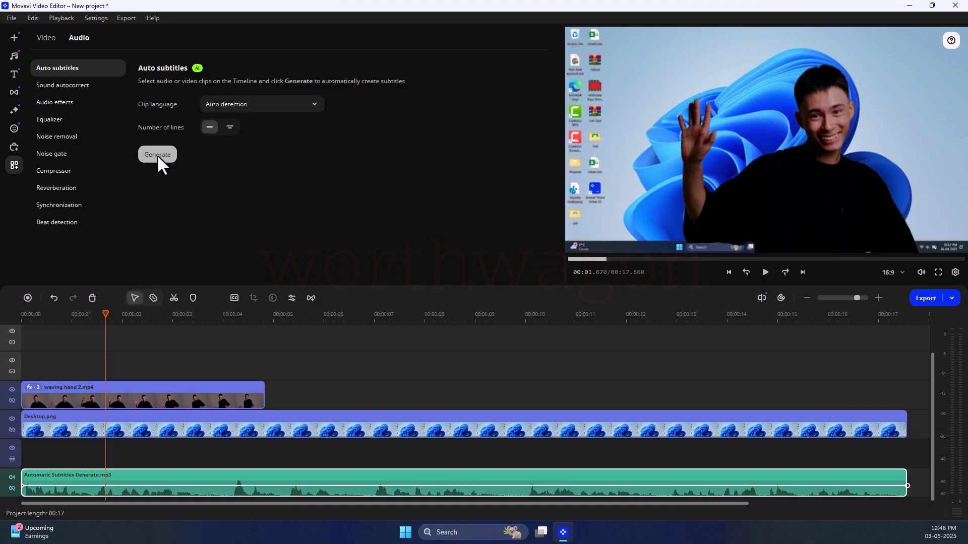
# Step: Generate auto subtitles and delete the stray 'features.' phrase
pyautogui.click(156, 155)
pyautogui.click(107, 125)
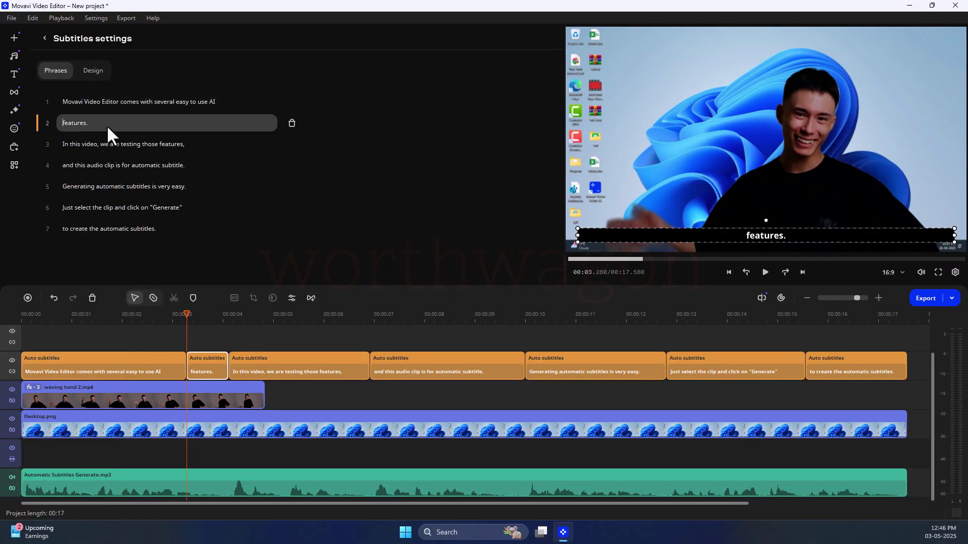
pyautogui.click(291, 123)
# Step: Append 'Features.' to the first subtitle phrase and lengthen it to fill the gap
pyautogui.click(226, 103)
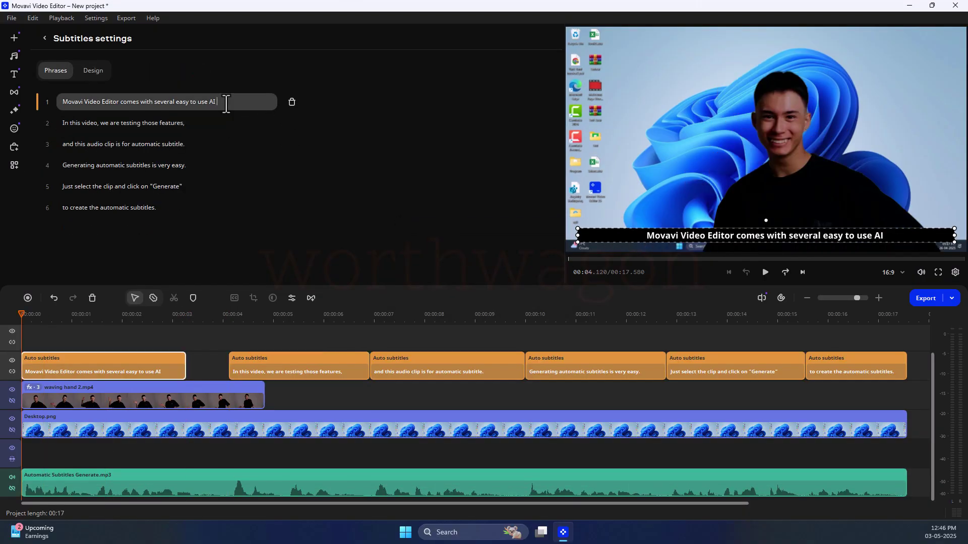
pyautogui.write('Features')
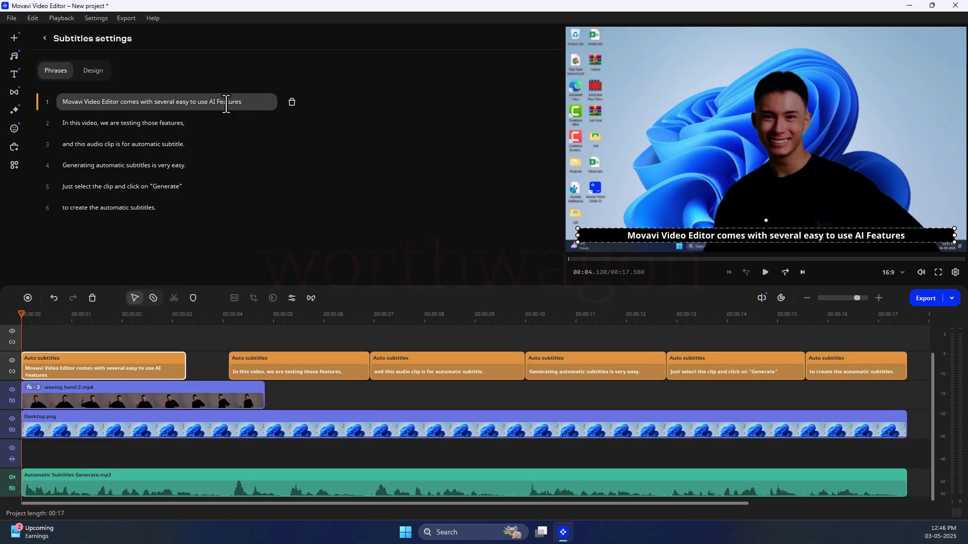
pyautogui.write('.')
pyautogui.moveTo(186, 365); pyautogui.dragTo(228, 365)
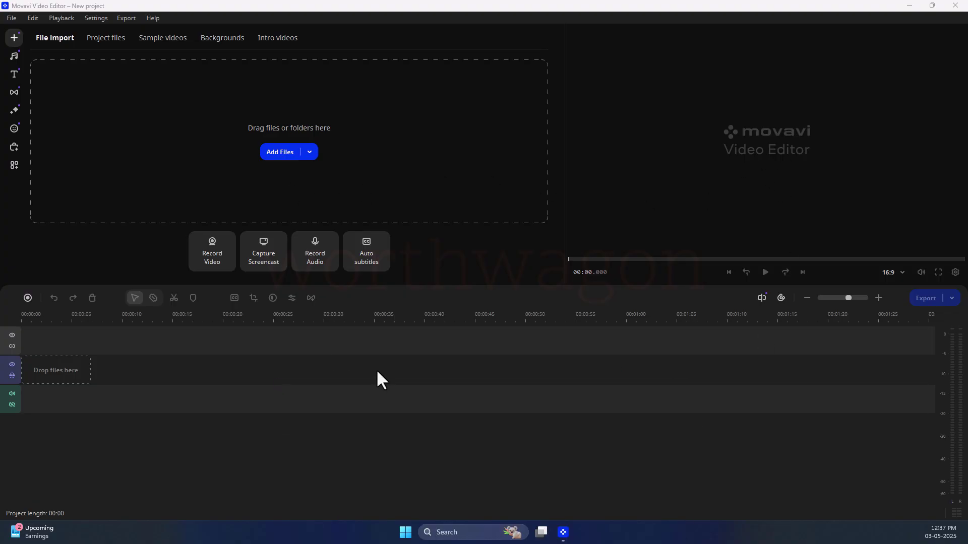
# Step: Import waving hand 2.mp4, put both waving hand clips on the timeline, and preview frames
pyautogui.moveTo(651, 365); pyautogui.dragTo(354, 176)
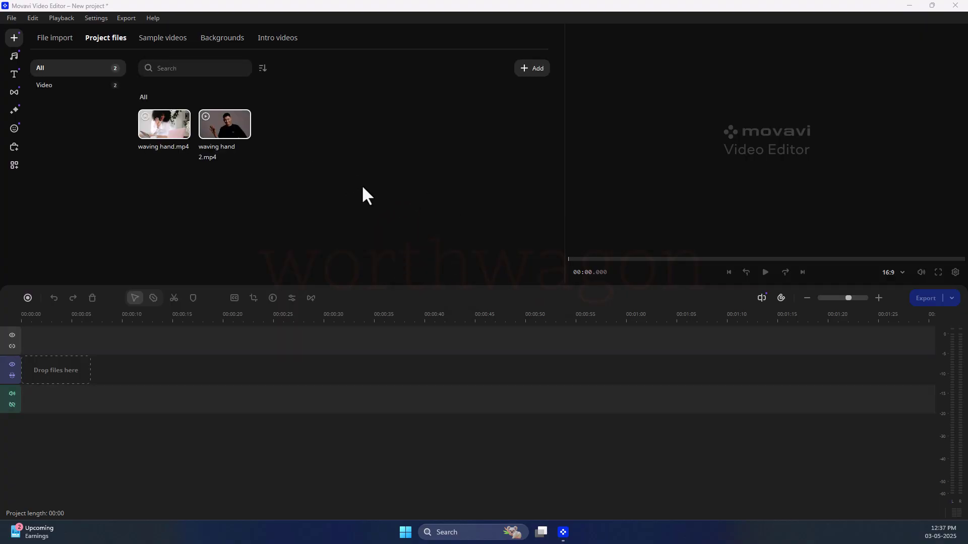
pyautogui.moveTo(195, 143); pyautogui.dragTo(60, 347)
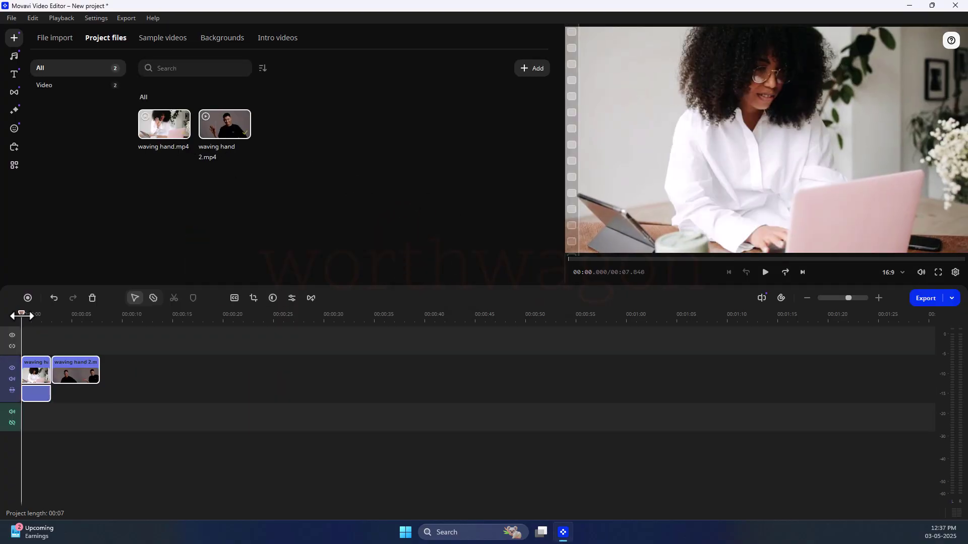
pyautogui.moveTo(21, 315); pyautogui.dragTo(81, 314)
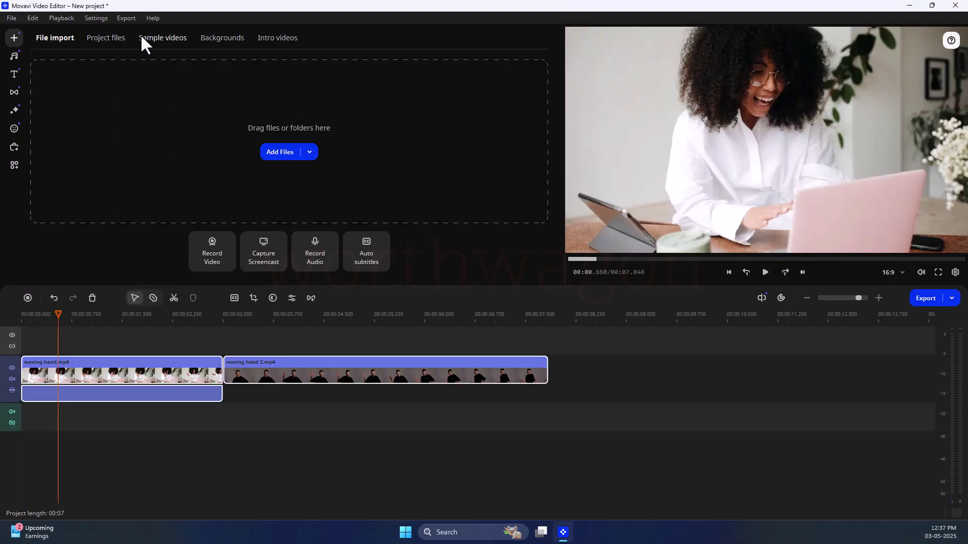
# Step: Browse the Project files, Sample videos, Backgrounds and Intro videos tabs
pyautogui.click(115, 38)
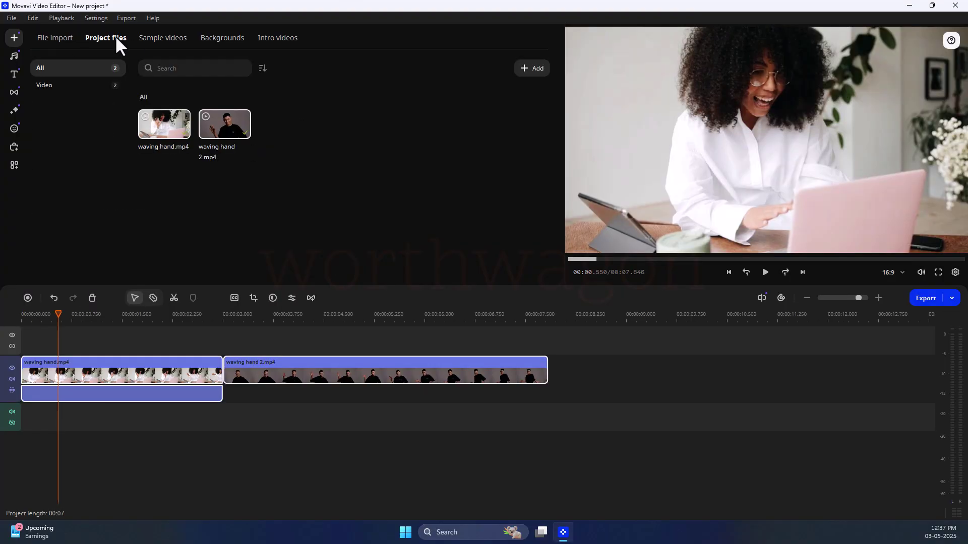
pyautogui.click(166, 40)
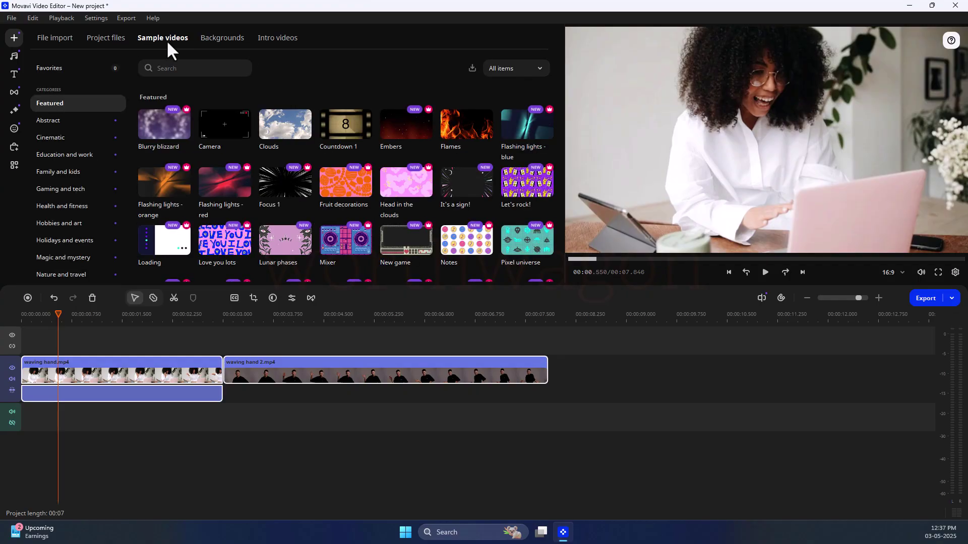
pyautogui.click(226, 42)
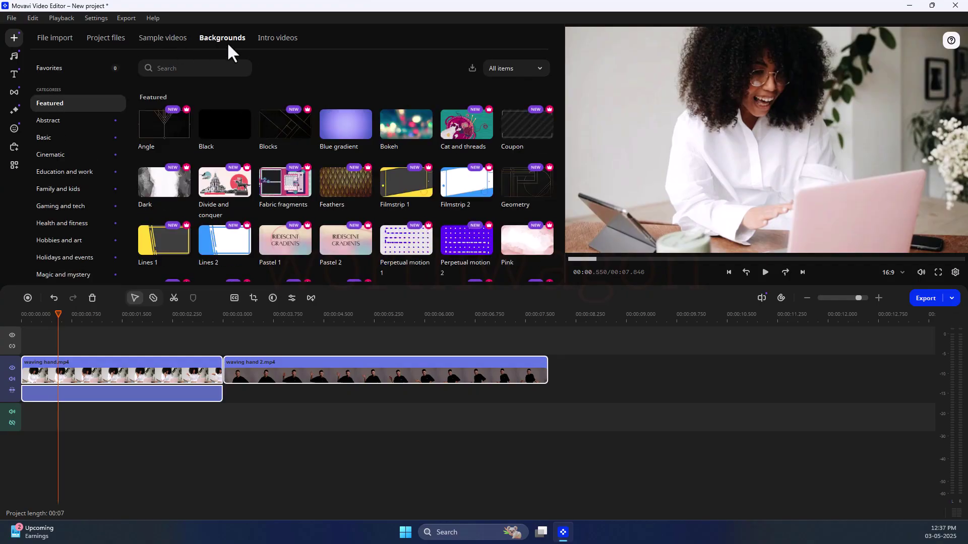
pyautogui.click(278, 39)
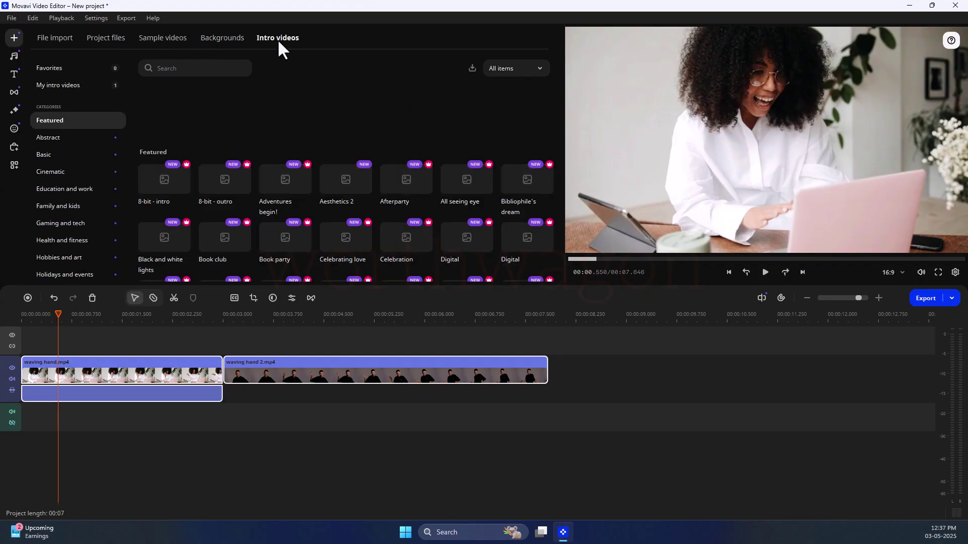
# Step: Browse the Music, Titles, Transitions, Filters, Stickers, Effects packs libraries and video/audio effect options
pyautogui.click(10, 57)
pyautogui.click(14, 75)
pyautogui.click(14, 92)
pyautogui.click(14, 110)
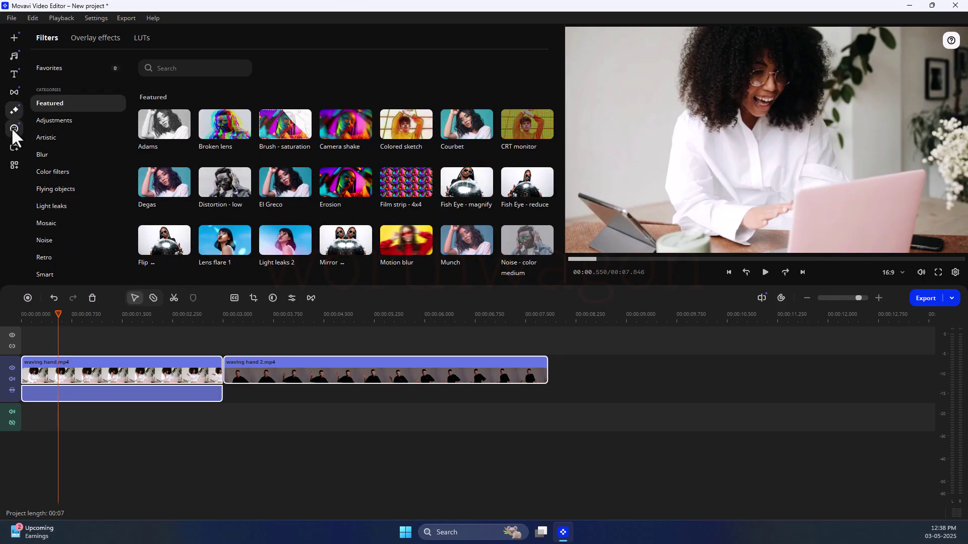
pyautogui.click(11, 128)
pyautogui.click(14, 146)
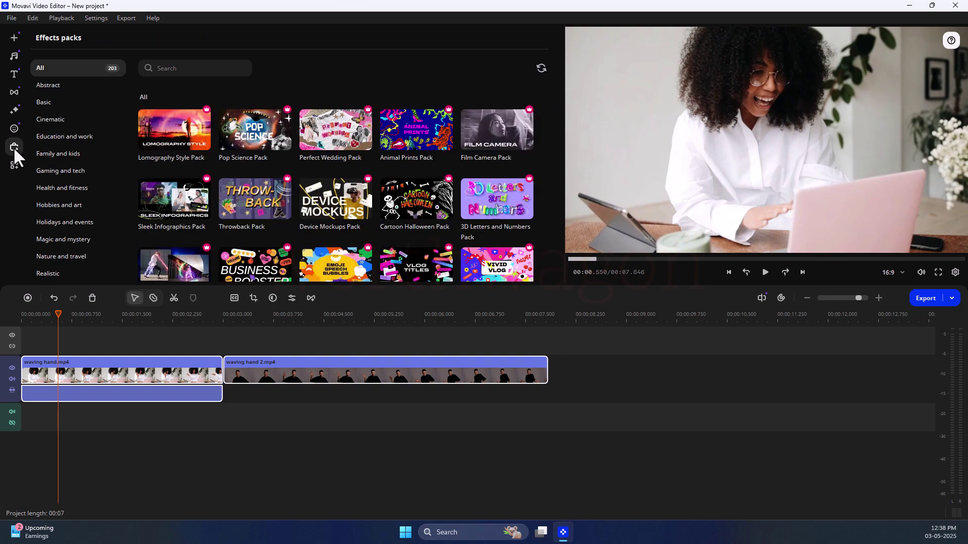
pyautogui.click(14, 163)
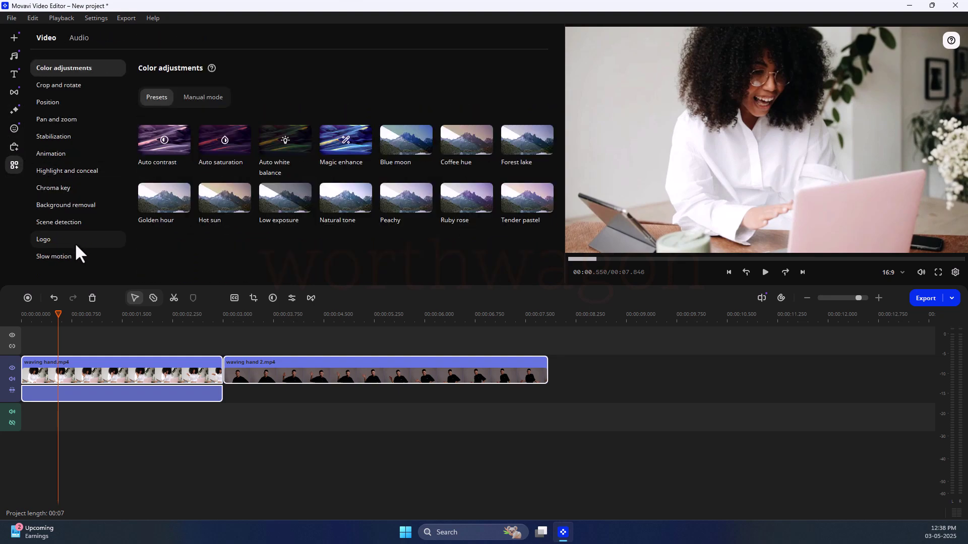
pyautogui.click(81, 35)
pyautogui.click(47, 37)
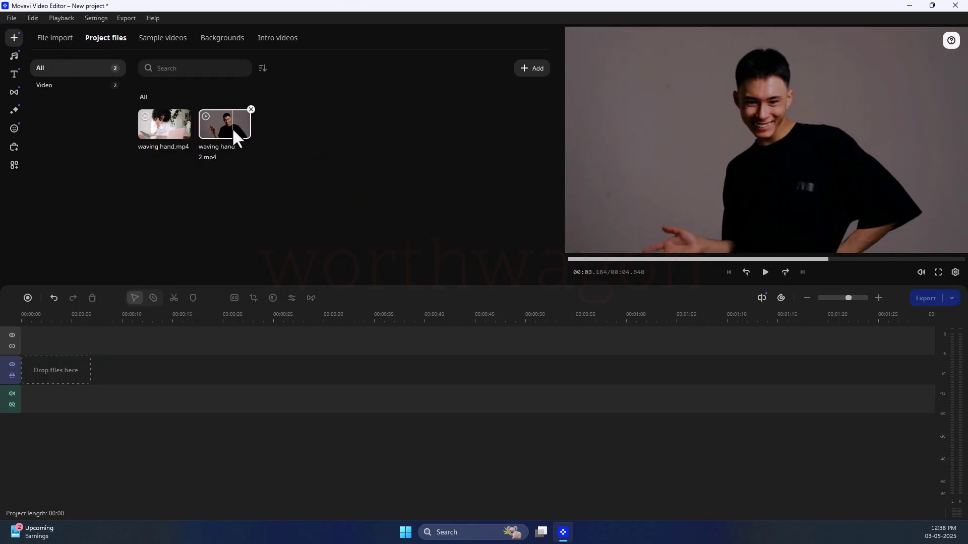
# Step: Place waving hand 2.mp4 alone on the empty video track and zoom the timeline in
pyautogui.moveTo(232, 128); pyautogui.dragTo(51, 361)
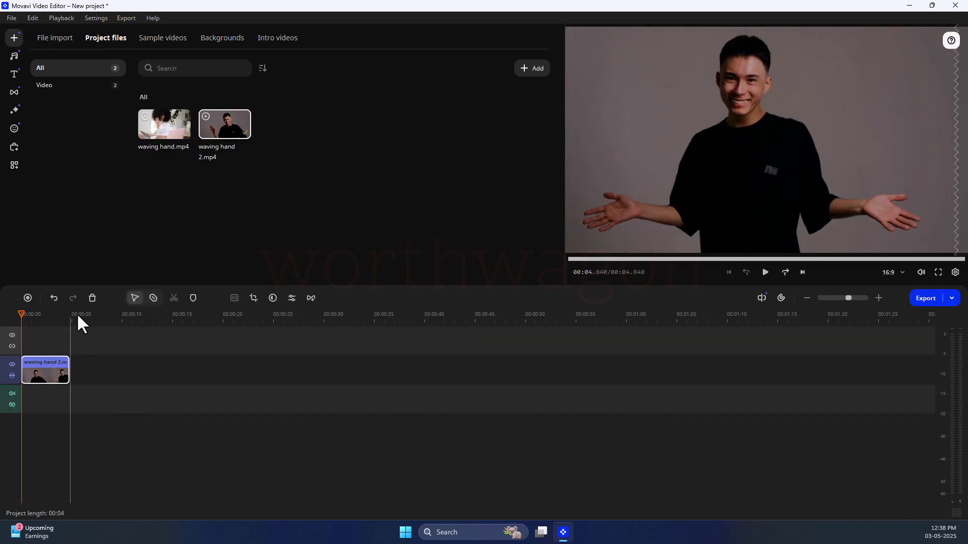
pyautogui.scroll(4, 149, 401)
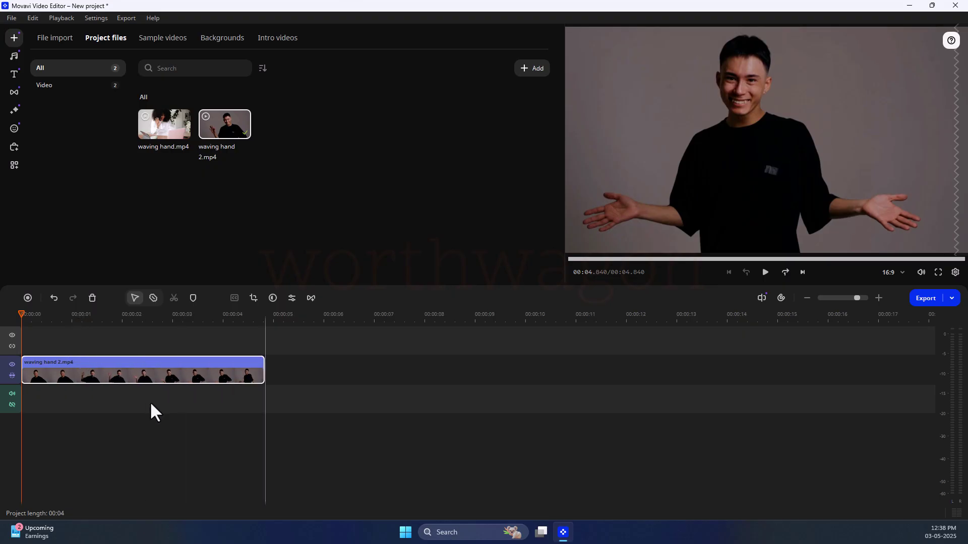
pyautogui.scroll(-2, 149, 402)
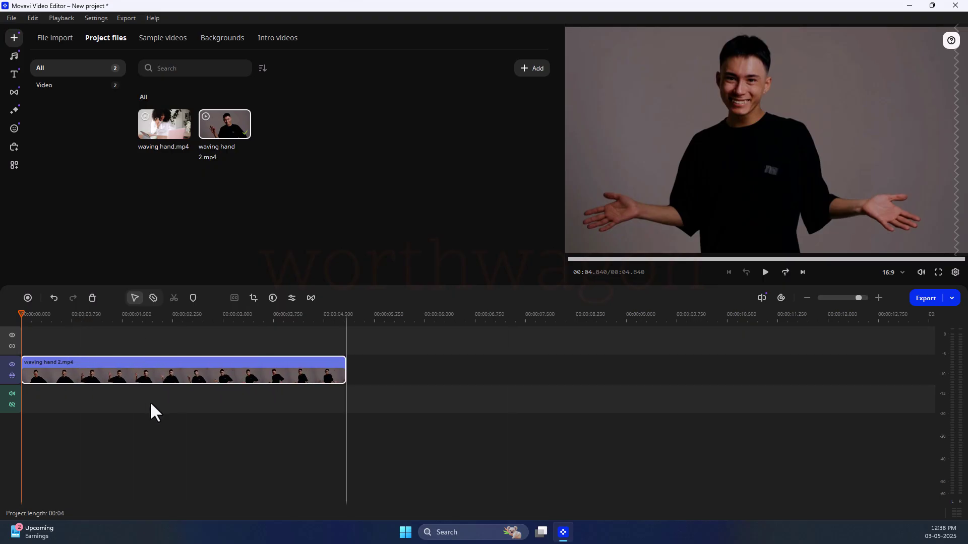
pyautogui.scroll(2, 150, 401)
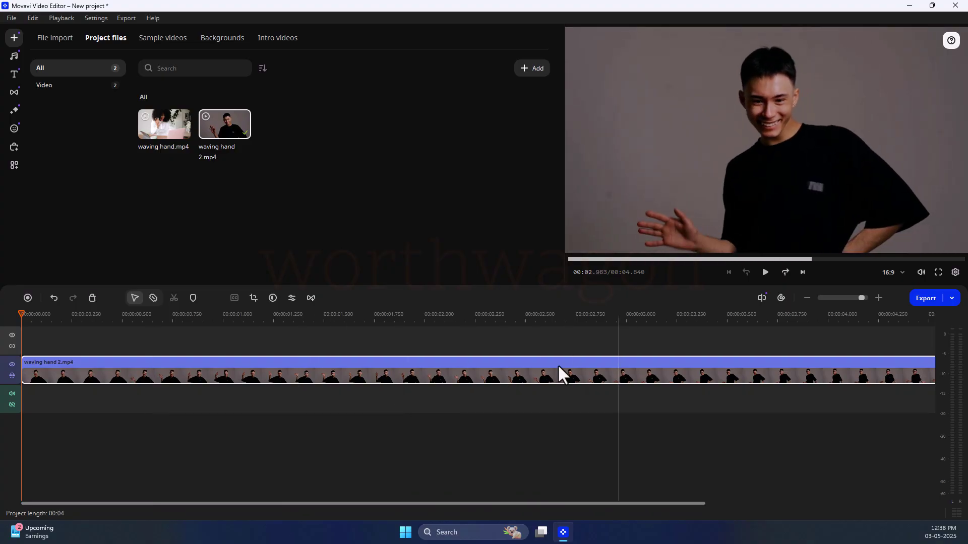
# Step: Split the waving hand 2 clip at about 0.78 s and at 1.345 s
pyautogui.moveTo(21, 314); pyautogui.dragTo(180, 314)
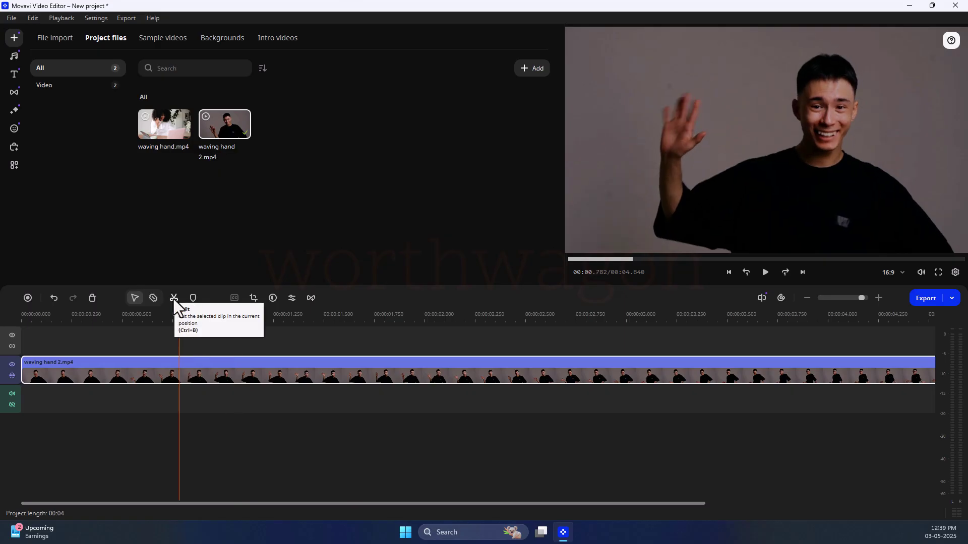
pyautogui.click(174, 298)
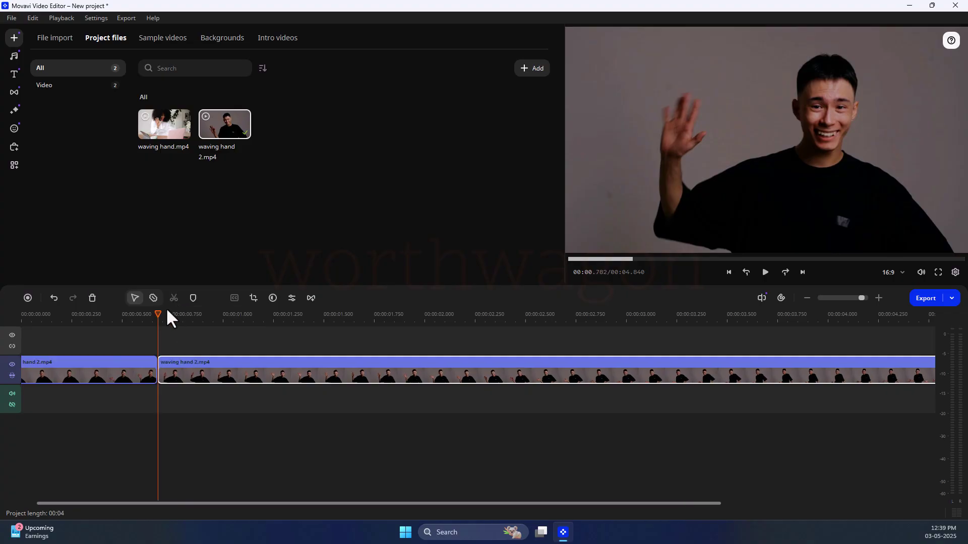
pyautogui.moveTo(158, 314); pyautogui.dragTo(220, 316)
pyautogui.click(238, 375)
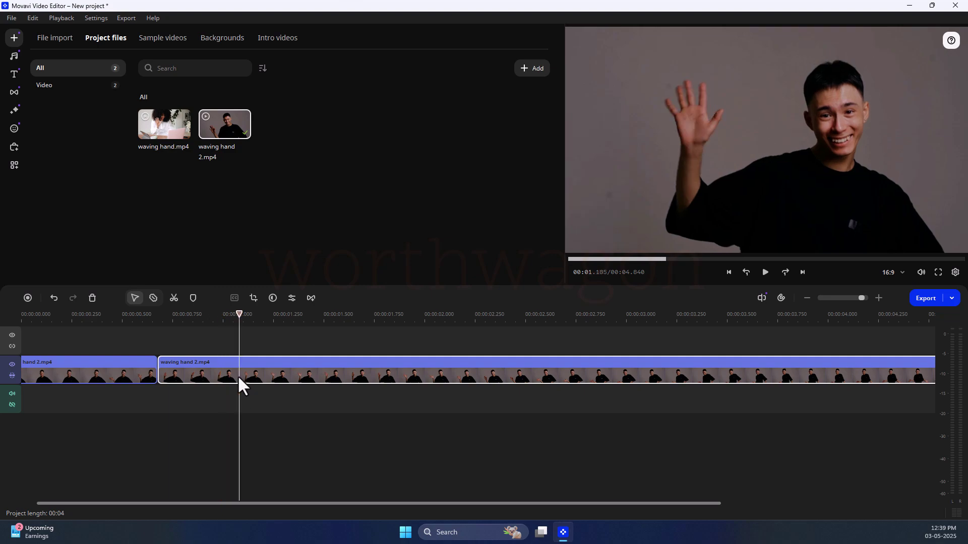
pyautogui.click(271, 366)
pyautogui.click(173, 298)
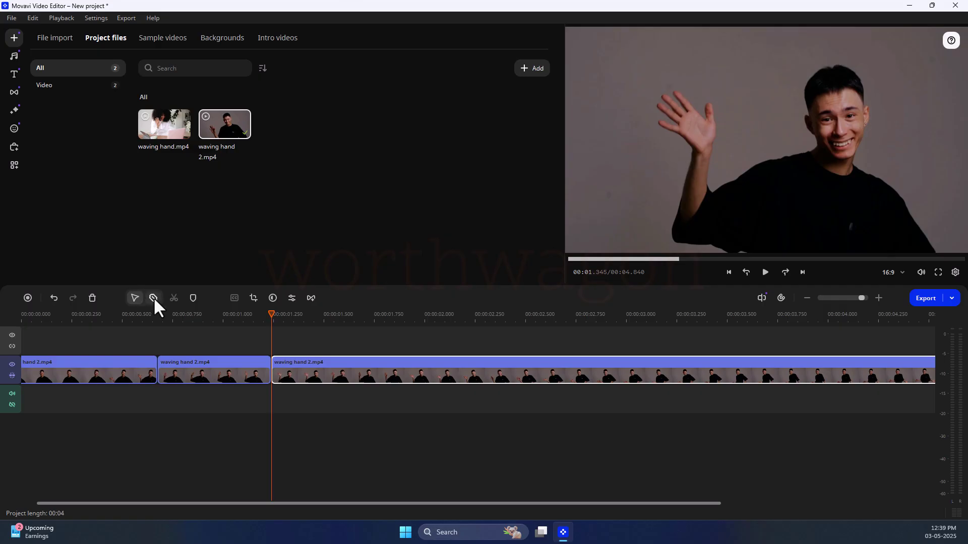
# Step: With the split-at-point tool, cut the clip at six more points along the timeline
pyautogui.click(154, 298)
pyautogui.click(484, 369)
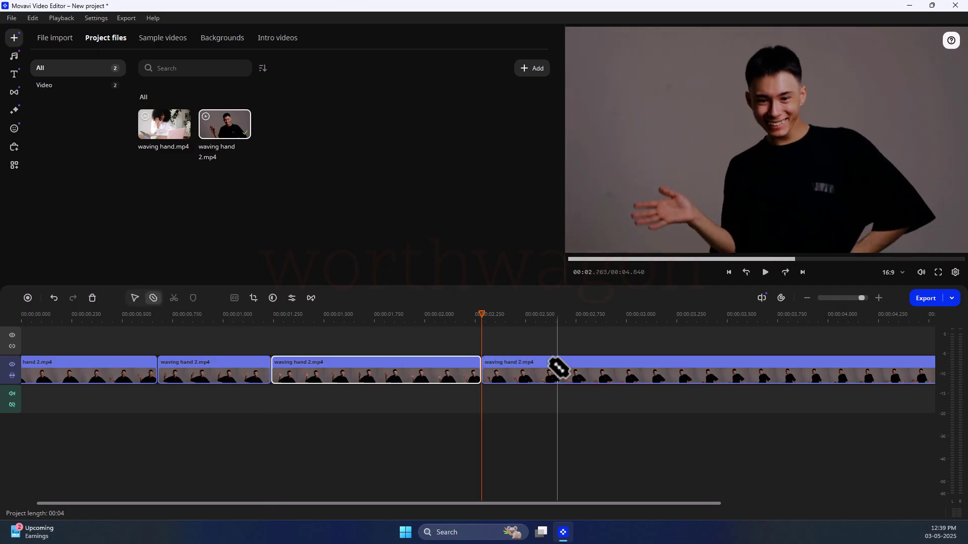
pyautogui.click(568, 370)
pyautogui.click(684, 370)
pyautogui.click(711, 369)
pyautogui.click(846, 370)
pyautogui.click(889, 371)
# Step: Delete one piece and move another piece to after the last clip on the main track
pyautogui.click(134, 298)
pyautogui.click(565, 370)
pyautogui.press('Delete')
pyautogui.moveTo(705, 378); pyautogui.dragTo(801, 399)
pyautogui.click(223, 389)
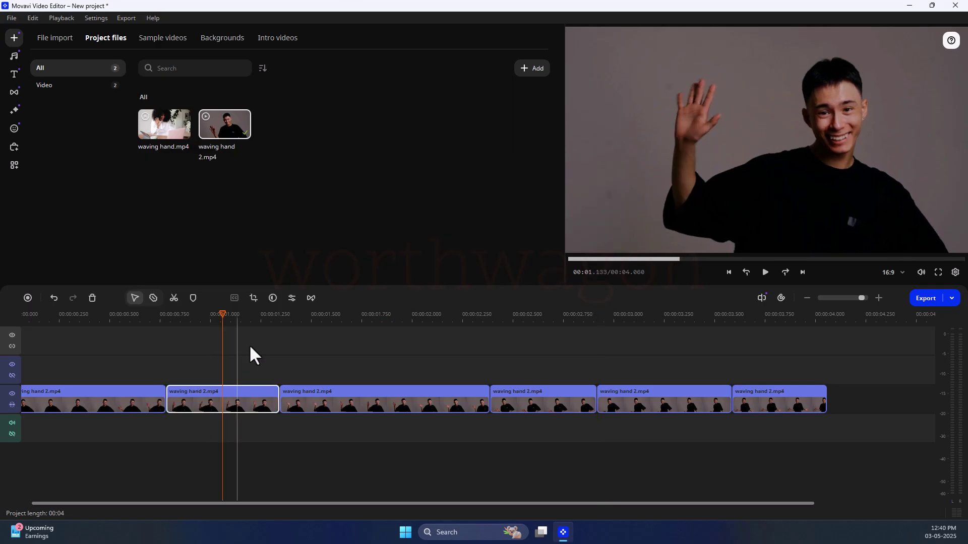
# Step: Try Auto saturation, then apply Magic enhance to the second clip piece and view its Clip settings
pyautogui.click(273, 298)
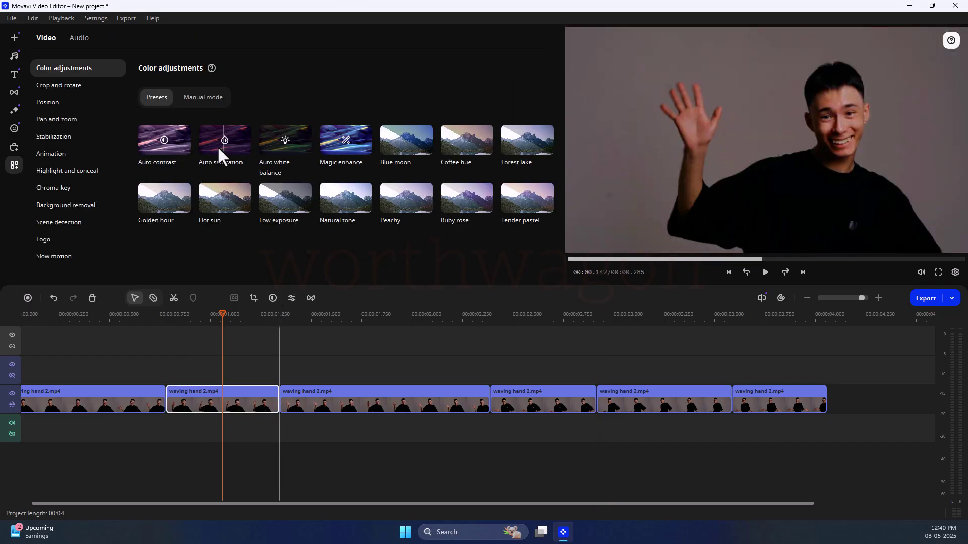
pyautogui.click(216, 148)
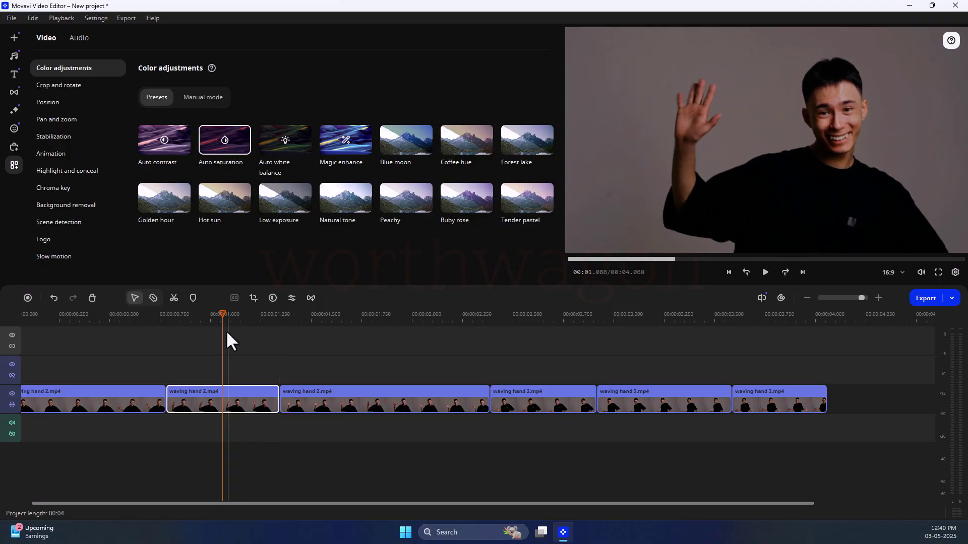
pyautogui.click(349, 148)
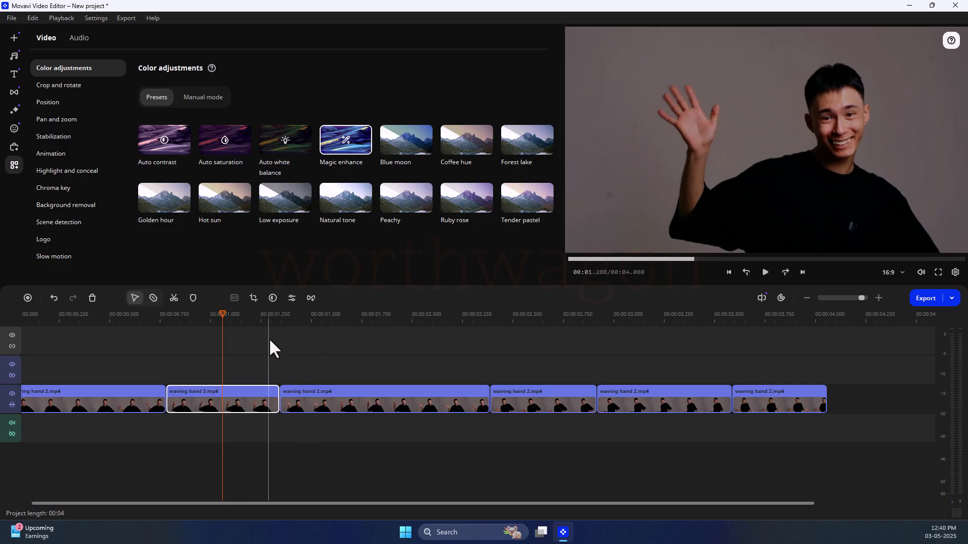
pyautogui.click(292, 298)
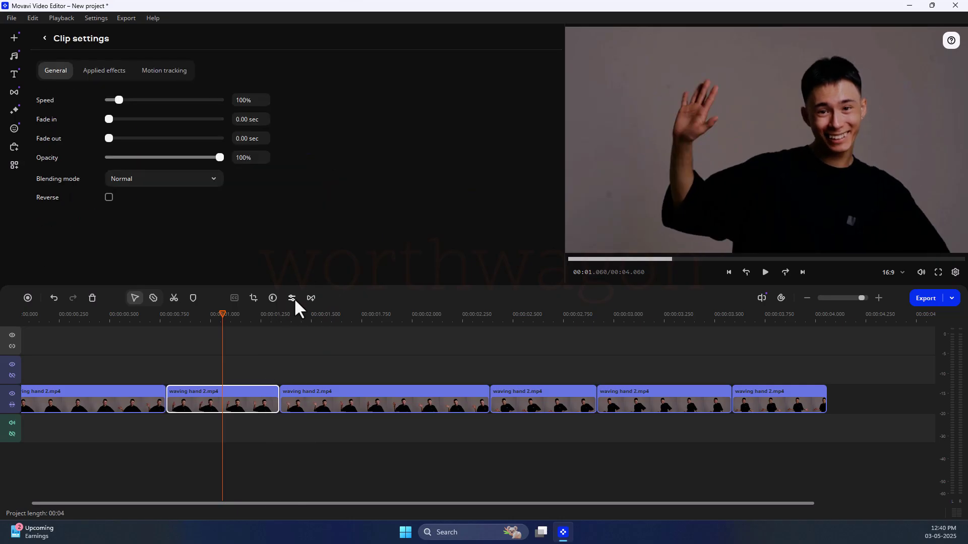
# Step: Step frame by frame with Left/Right arrows and jump between cut points with Up/Down
pyautogui.click(311, 298)
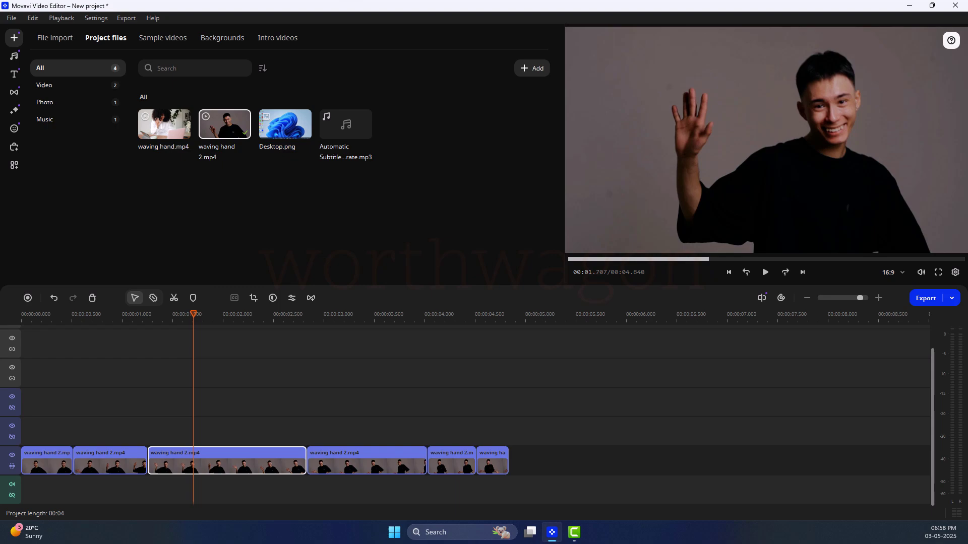
pyautogui.press('Left')
pyautogui.press('Right')
pyautogui.press('Right')
pyautogui.press('Right')
pyautogui.press('Right')
pyautogui.press('Right')
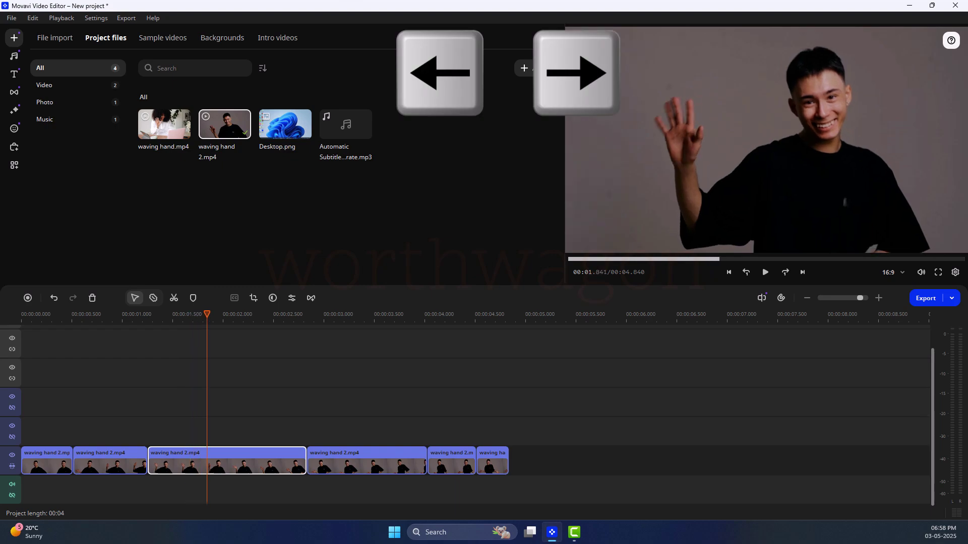
pyautogui.press('Right')
pyautogui.press('Right')
pyautogui.press('Right')
pyautogui.press('Right')
pyautogui.press('Right')
pyautogui.press('Right')
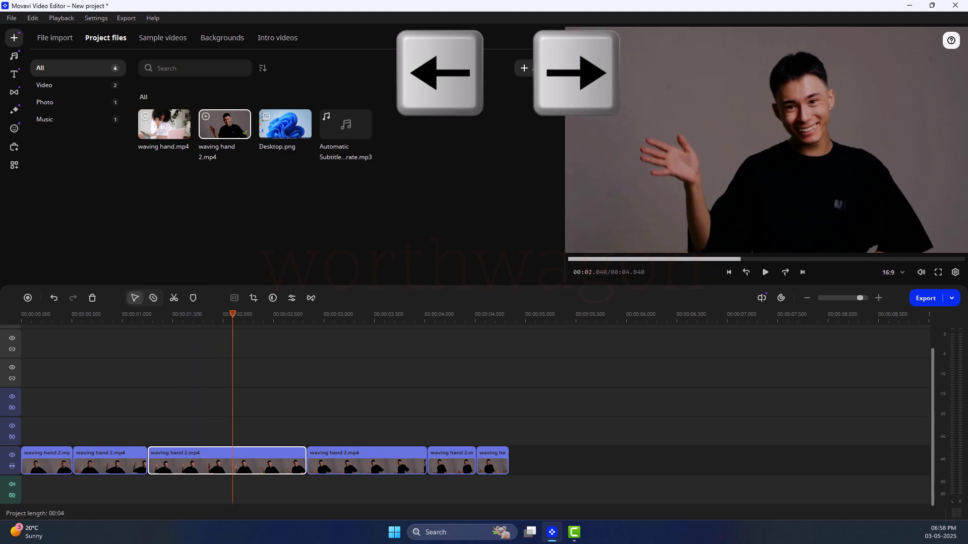
pyautogui.press('Up')
pyautogui.press('Up')
pyautogui.press('Down')
pyautogui.press('Down')
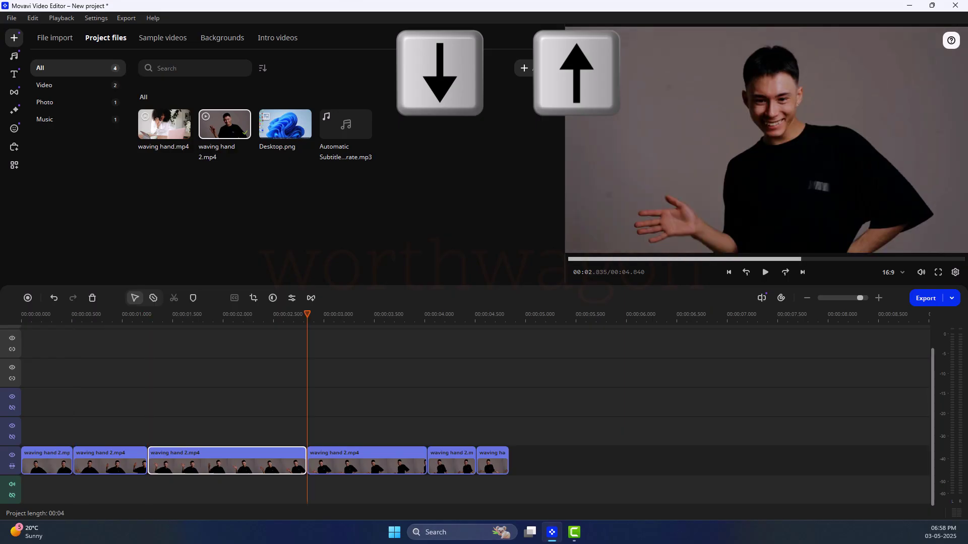
pyautogui.press('Up')
pyautogui.press('Down')
pyautogui.press('Down')
pyautogui.press('Down')
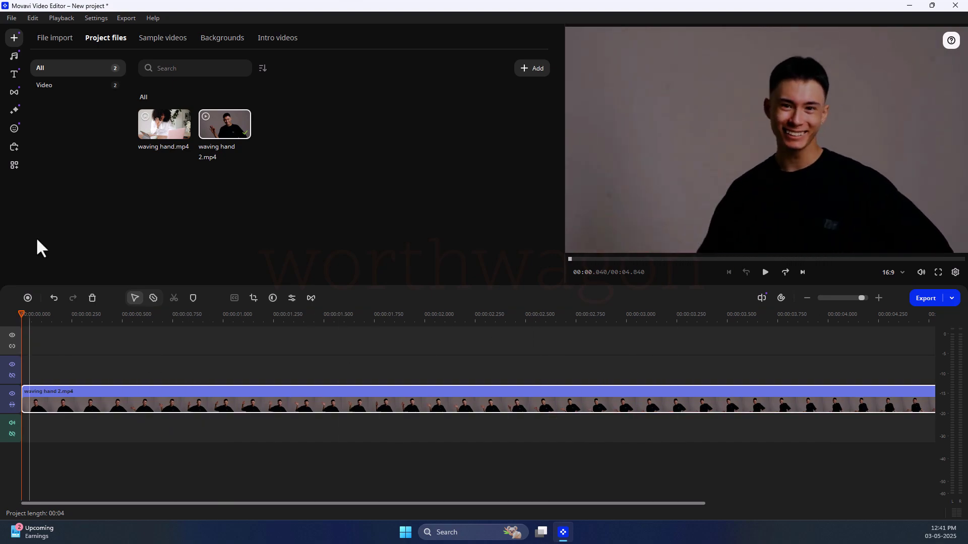
# Step: Add the recent smiley sticker above the video starting at 0.52 seconds and shrink it
pyautogui.click(14, 127)
pyautogui.click(60, 68)
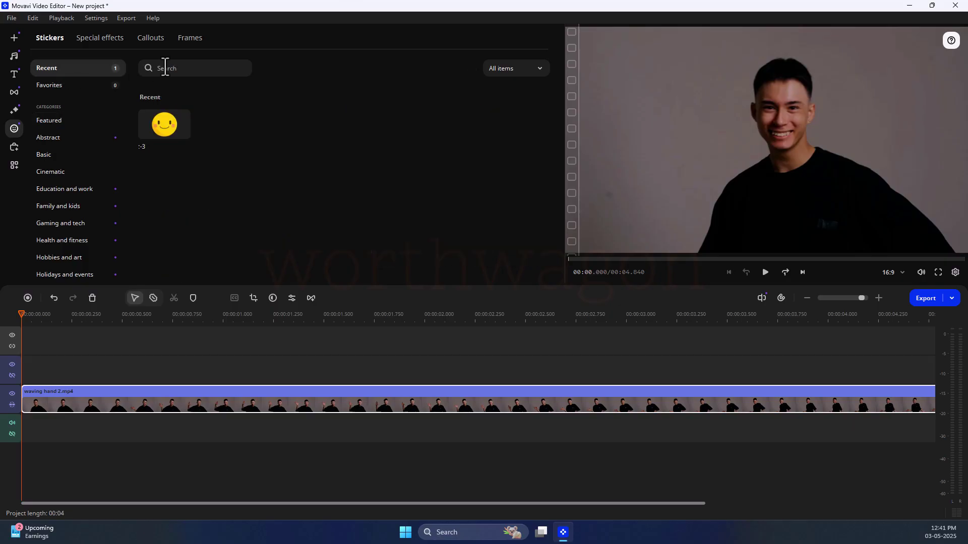
pyautogui.moveTo(159, 125); pyautogui.dragTo(46, 362)
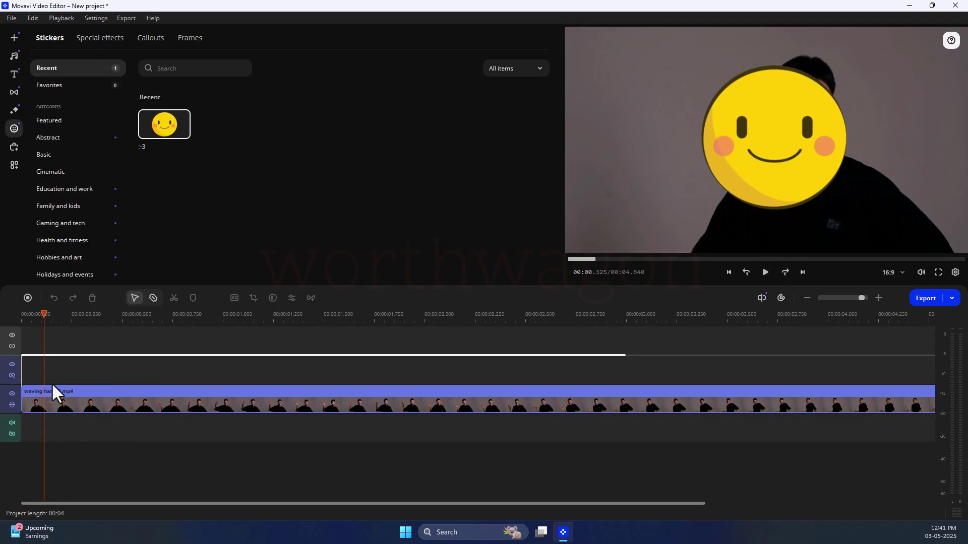
pyautogui.moveTo(111, 368); pyautogui.dragTo(111, 412)
pyautogui.click(52, 391)
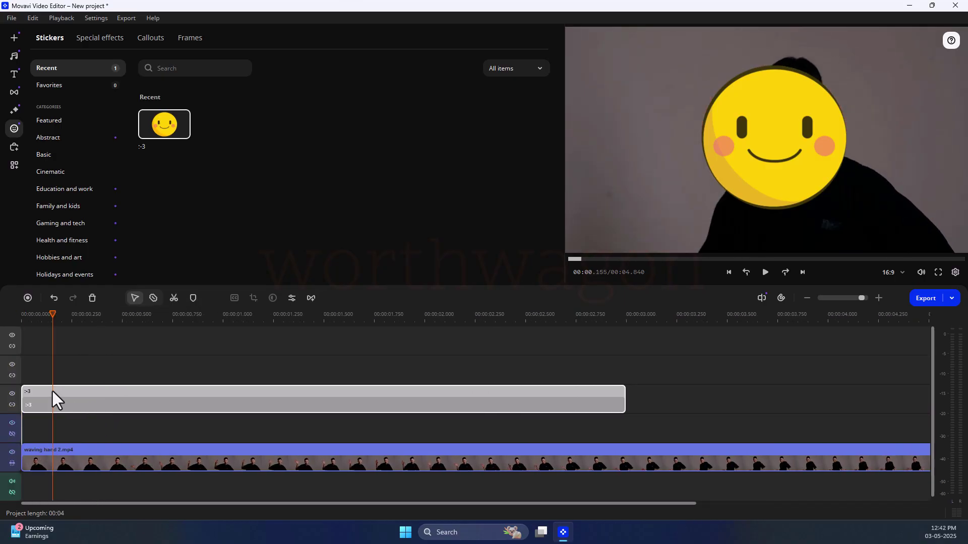
pyautogui.moveTo(52, 391); pyautogui.dragTo(158, 393)
pyautogui.moveTo(856, 216); pyautogui.dragTo(643, 210)
# Step: Frame the smiley in Motion tracking and run AI tracking
pyautogui.click(95, 71)
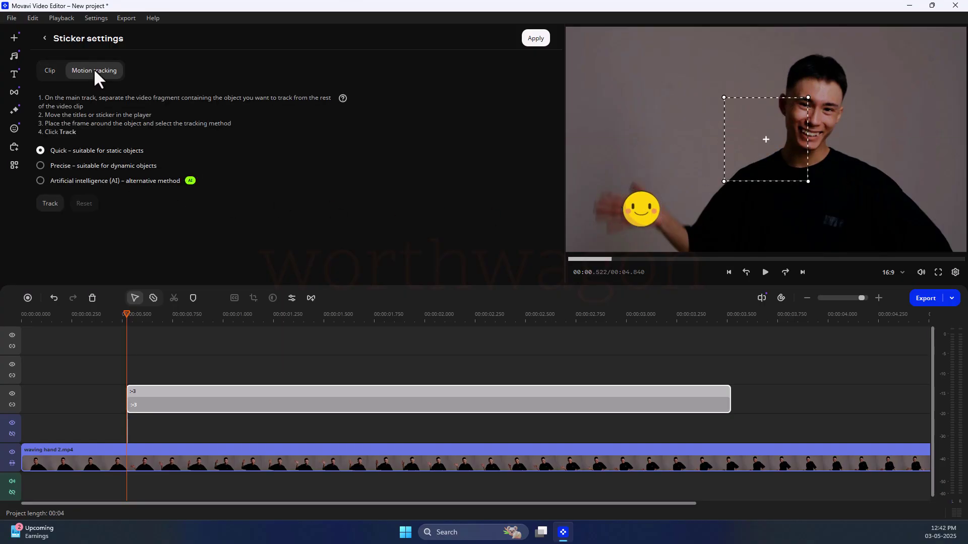
pyautogui.moveTo(765, 151); pyautogui.dragTo(636, 215)
pyautogui.moveTo(601, 248); pyautogui.dragTo(661, 203)
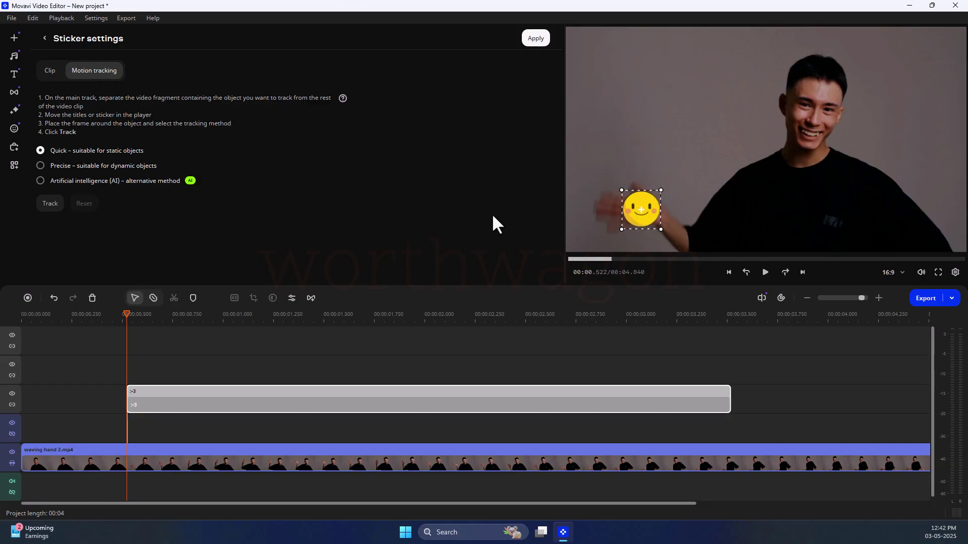
pyautogui.click(40, 181)
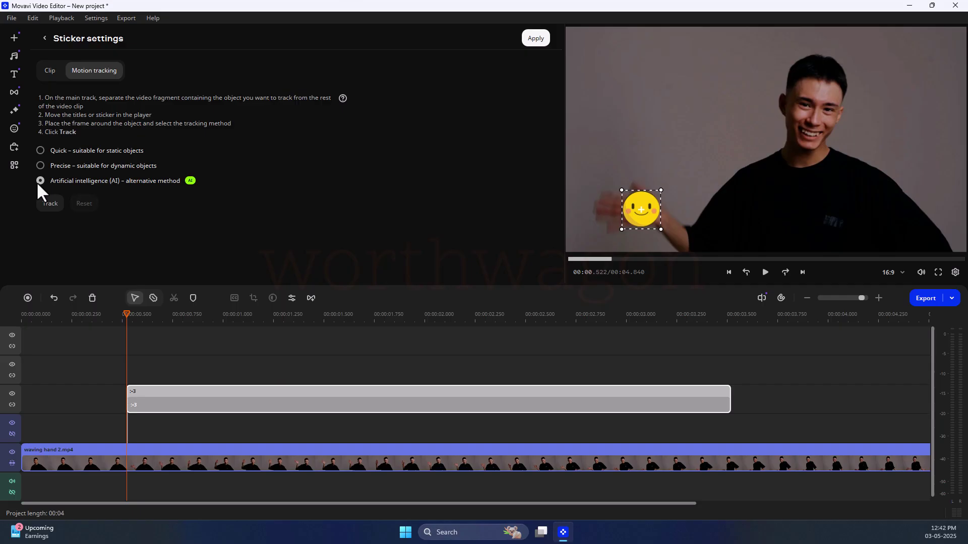
pyautogui.click(51, 203)
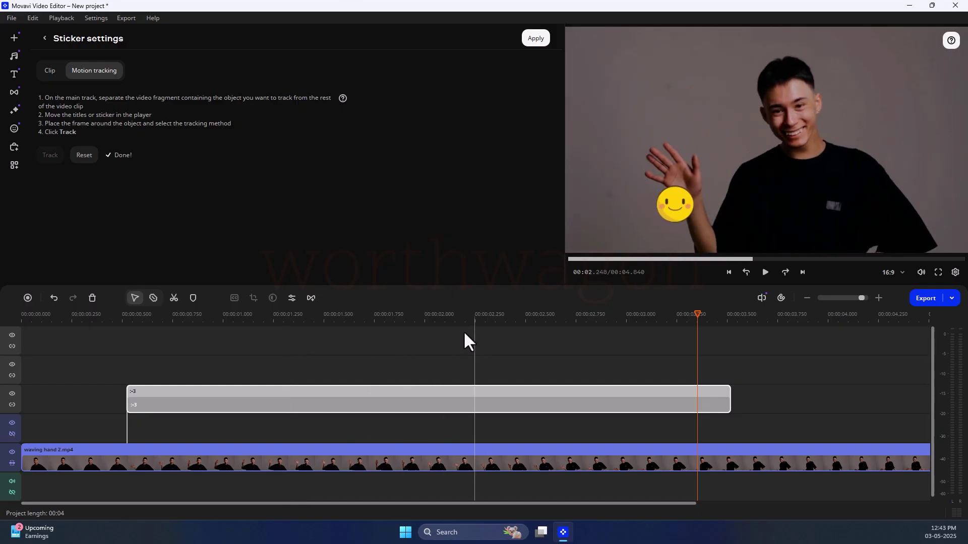
# Step: Import Desktop.png and place it on a new track below the waving clip
pyautogui.click(310, 366)
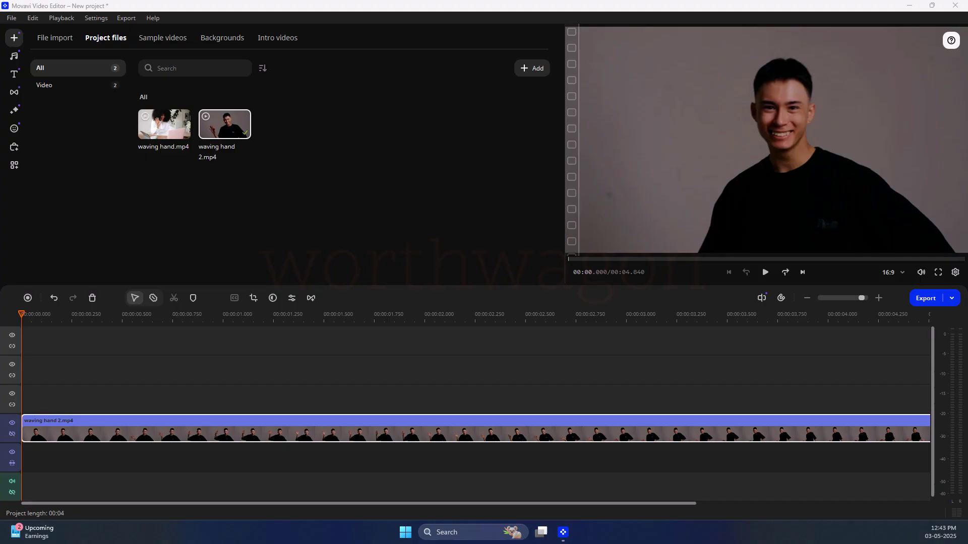
pyautogui.moveTo(423, 322); pyautogui.dragTo(395, 267)
pyautogui.moveTo(289, 149); pyautogui.dragTo(32, 436)
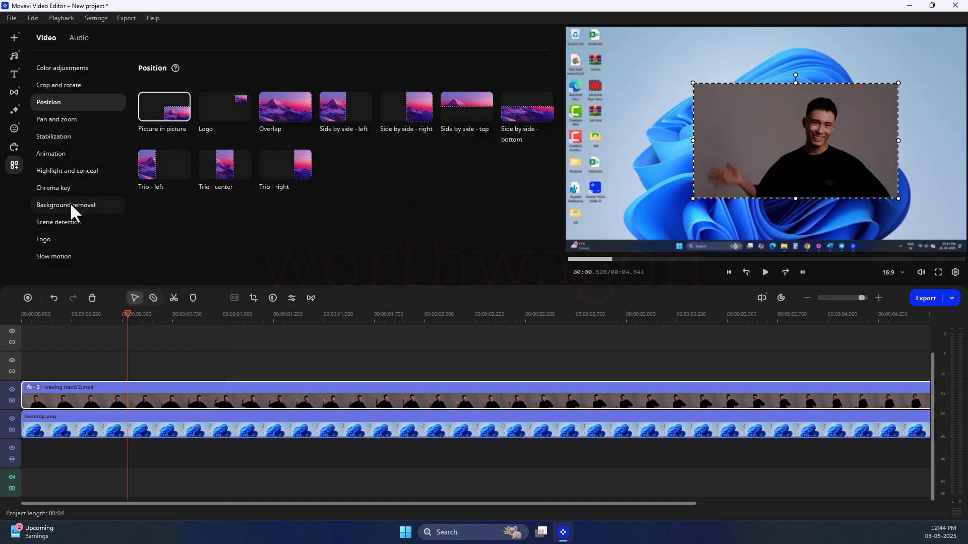
pyautogui.click(69, 204)
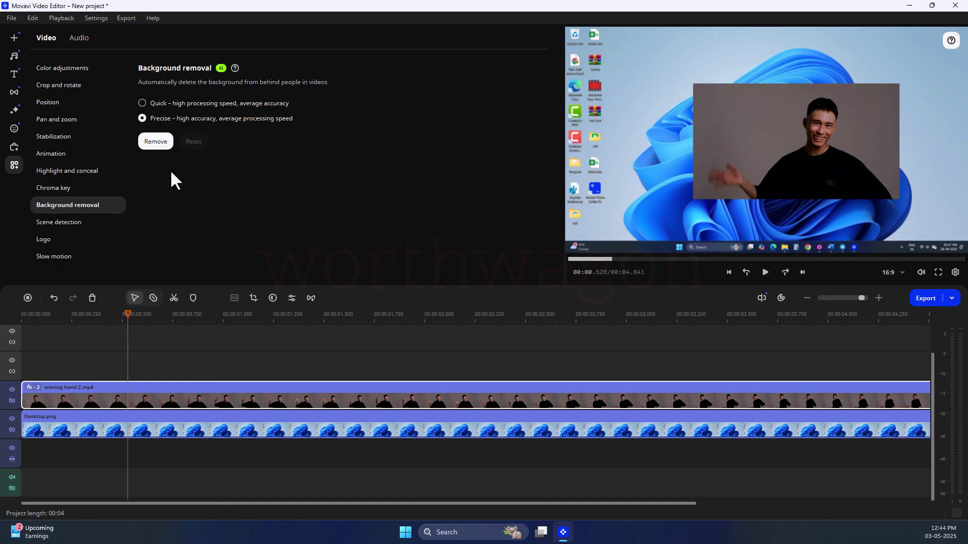
# Step: Remove the man's background with the Precise method and play from the start to check
pyautogui.click(153, 143)
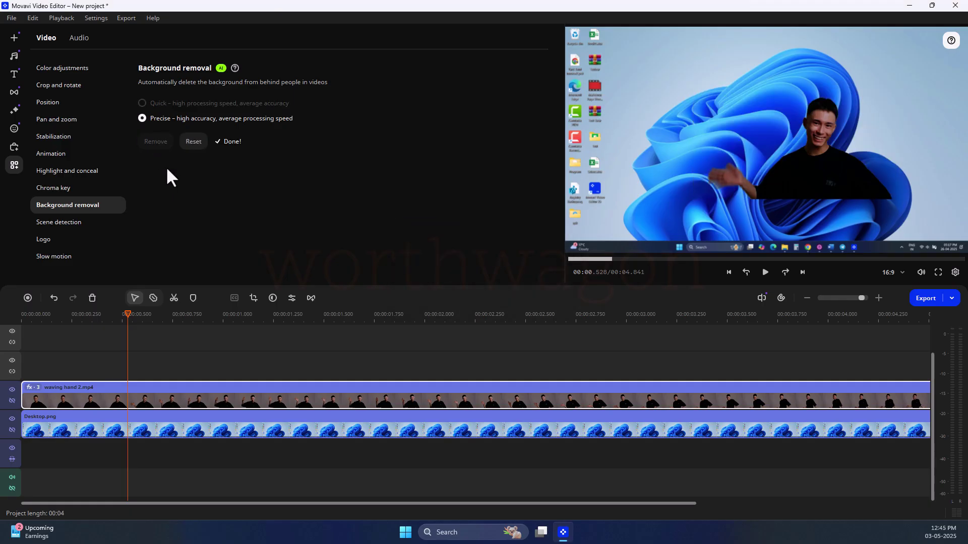
pyautogui.moveTo(126, 314); pyautogui.dragTo(14, 326)
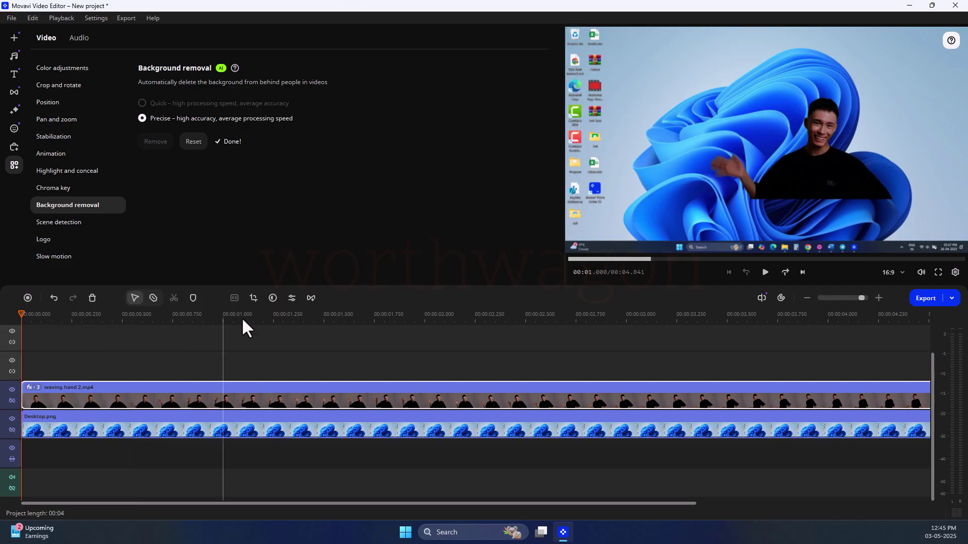
pyautogui.click(765, 272)
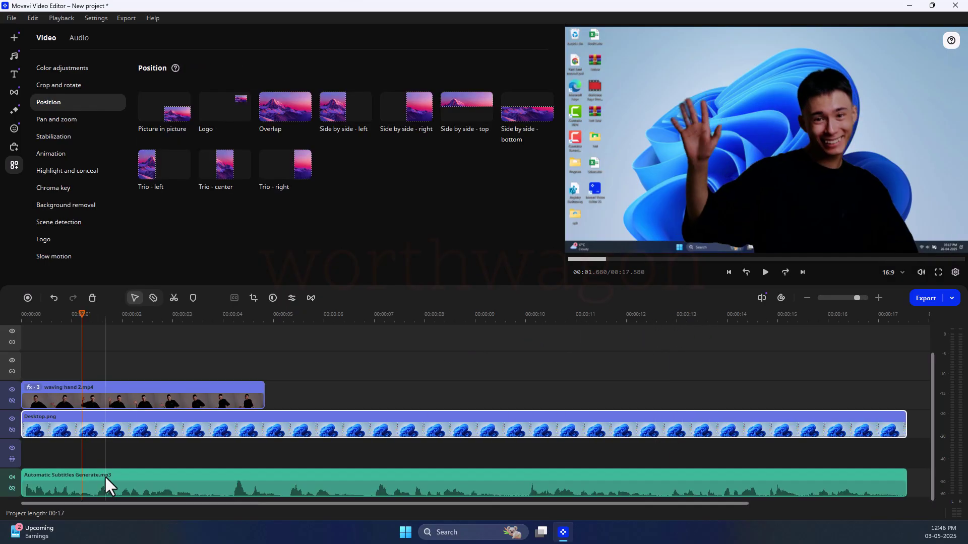
# Step: For the Automatic Subtitles Generate.mp3 clip, open Auto subtitles, keep Auto detection, and choose two lines
pyautogui.click(105, 476)
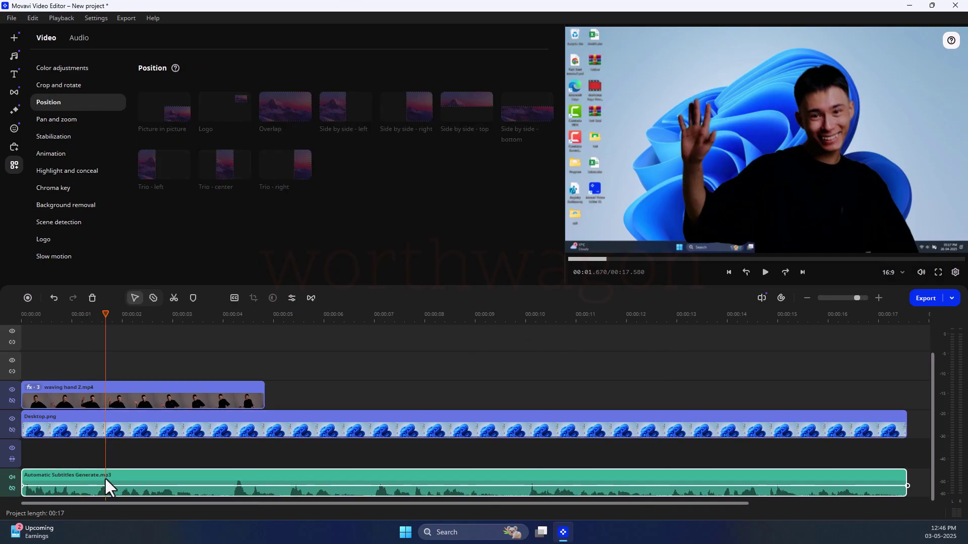
pyautogui.click(234, 299)
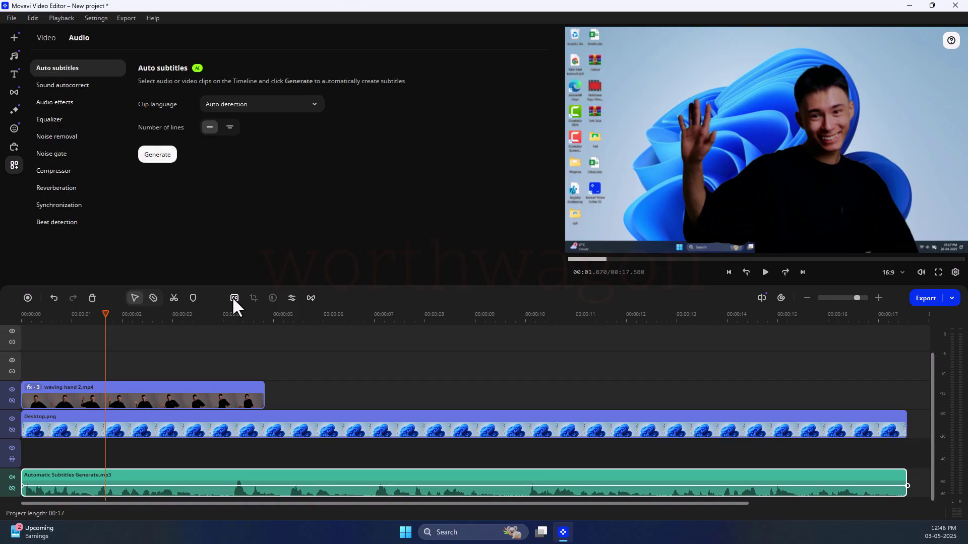
pyautogui.click(301, 106)
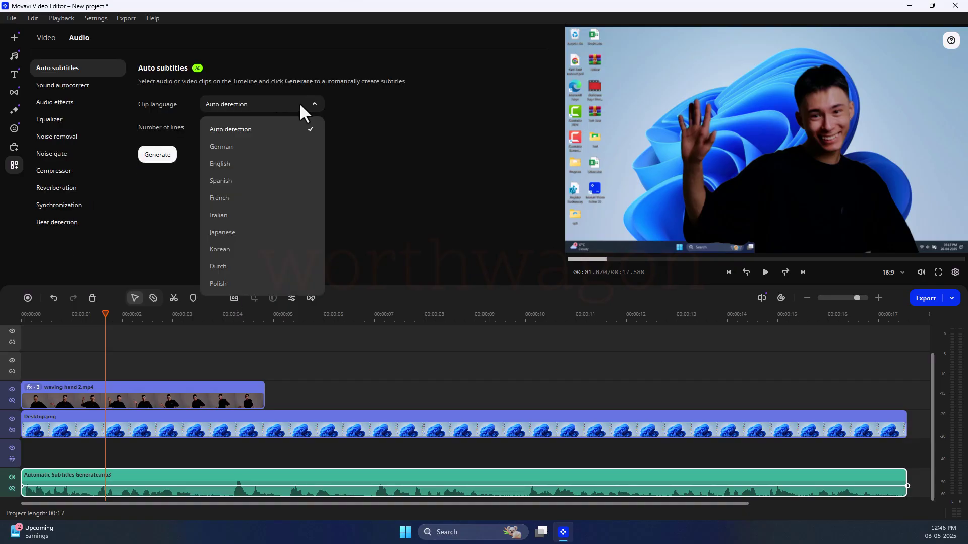
pyautogui.scroll(-2, 238, 275)
pyautogui.scroll(2, 254, 179)
pyautogui.click(261, 131)
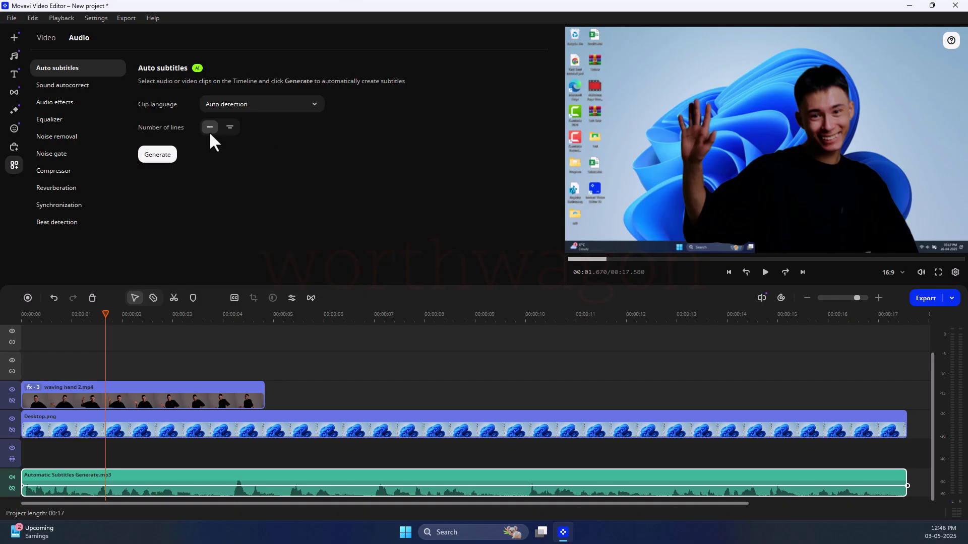
pyautogui.click(230, 127)
# Step: Generate subtitles and merge the separate 'Features.' phrase into the first caption
pyautogui.click(157, 155)
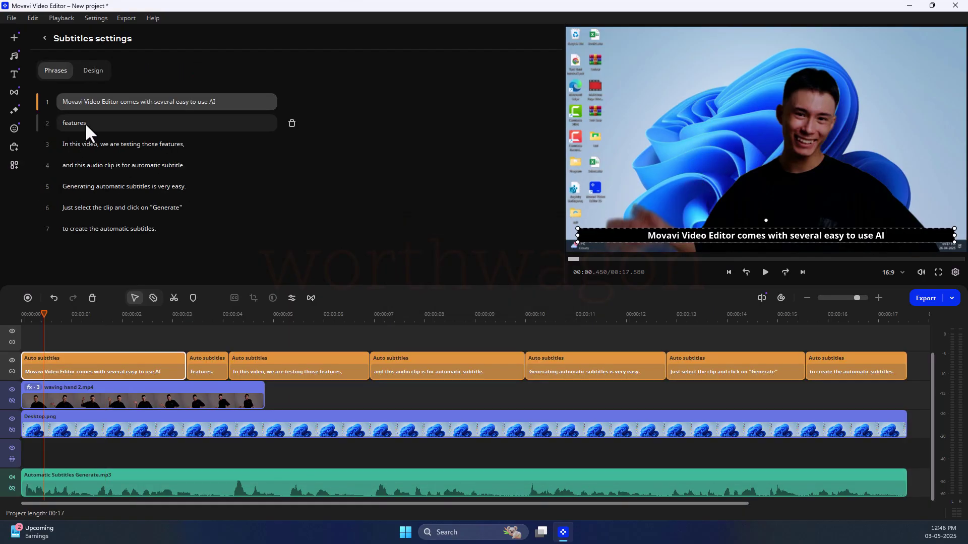
pyautogui.click(232, 126)
pyautogui.click(291, 123)
pyautogui.write('Features.')
pyautogui.click(300, 337)
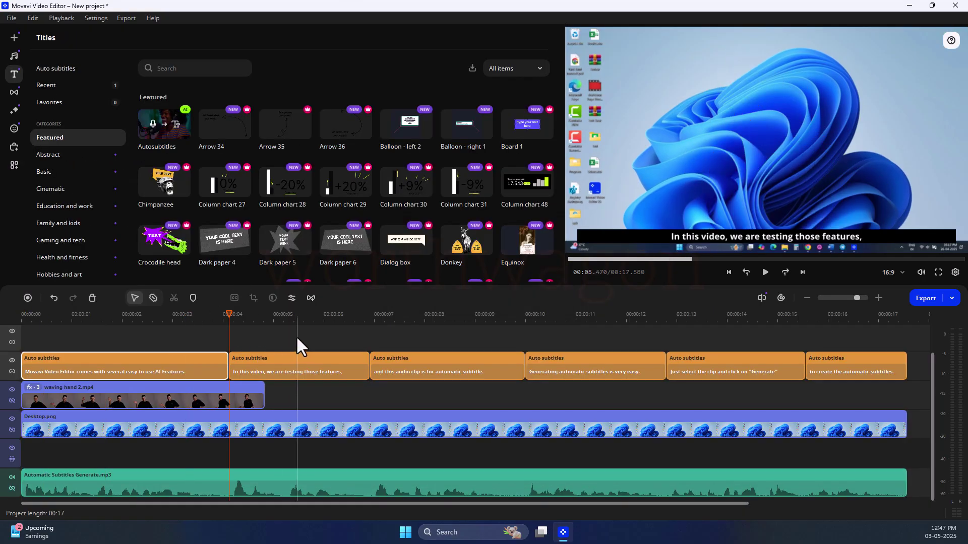
# Step: Choose a thinner font for the subtitles in the second phrase's Design settings
pyautogui.click(267, 368)
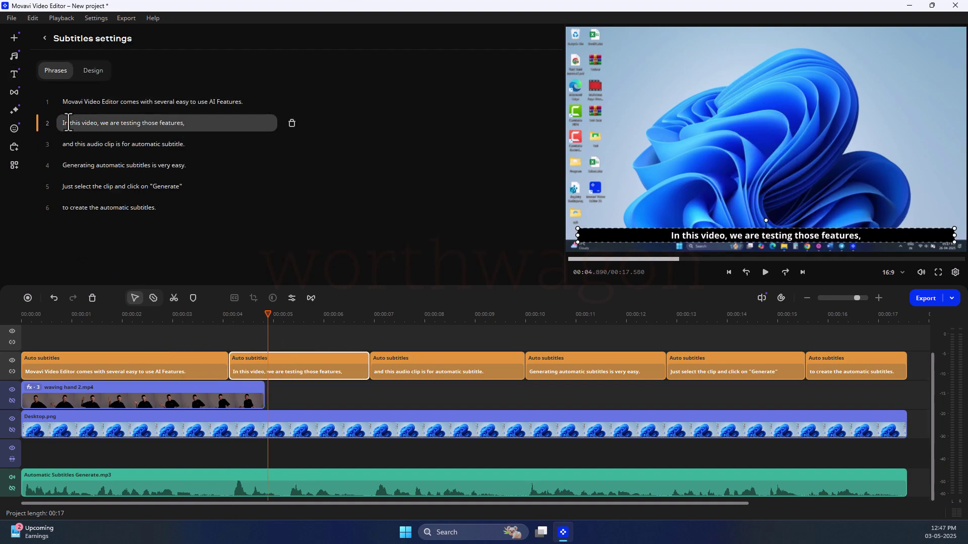
pyautogui.click(93, 70)
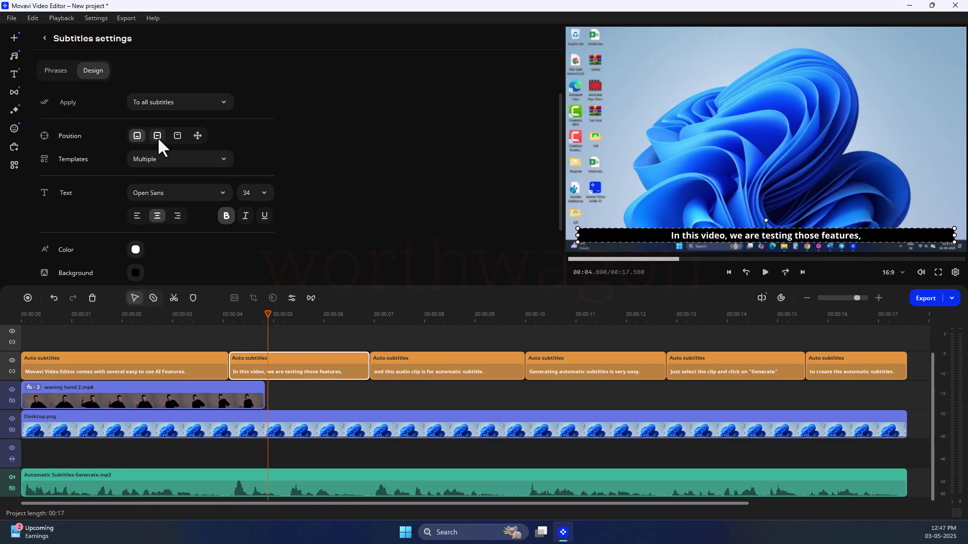
pyautogui.scroll(-1, 184, 123)
pyautogui.click(189, 120)
pyautogui.click(192, 119)
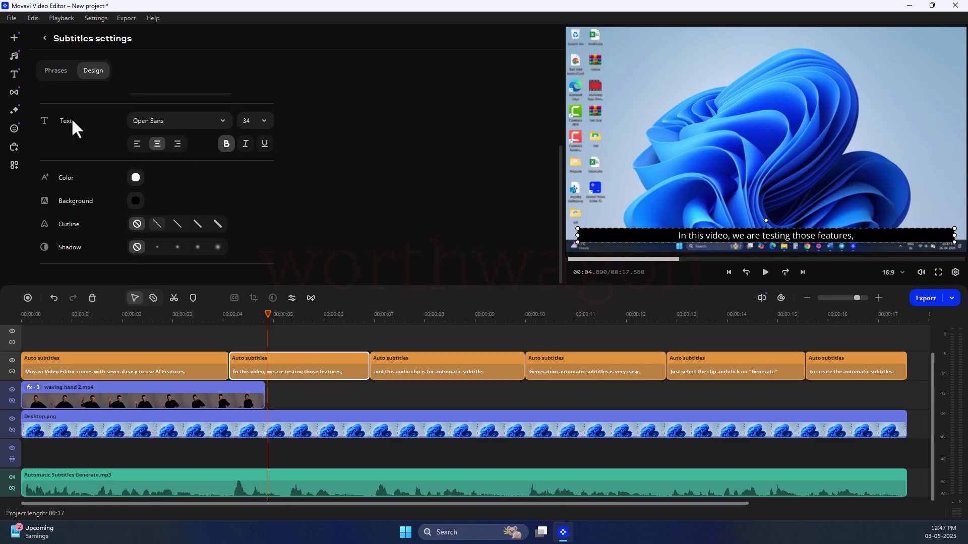
# Step: Browse the Music, Titles, Transitions and Filters libraries, ending back on Titles
pyautogui.click(14, 55)
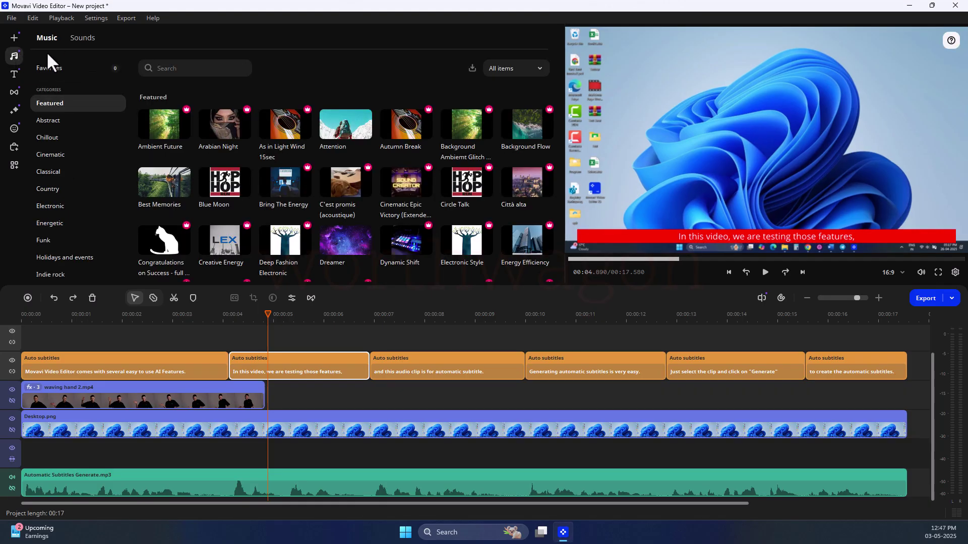
pyautogui.click(14, 74)
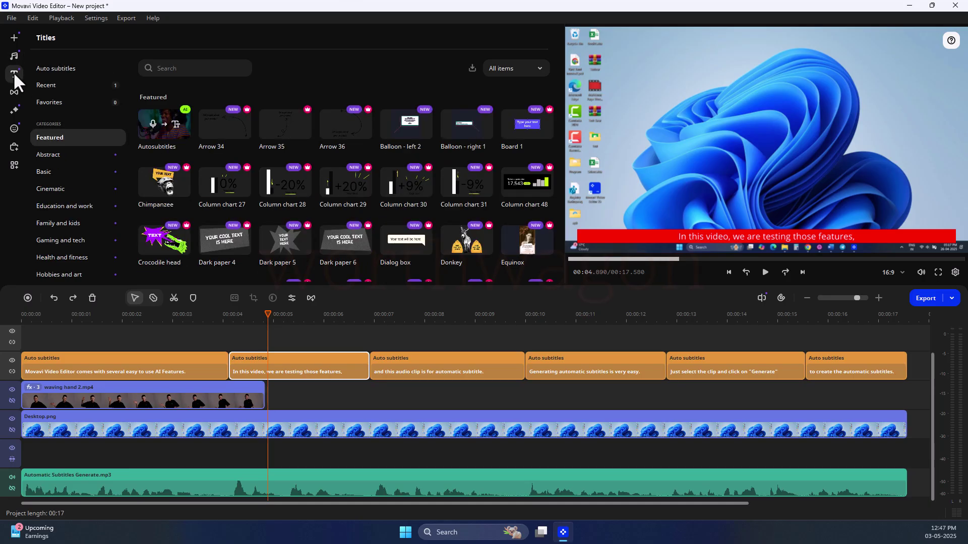
pyautogui.click(14, 91)
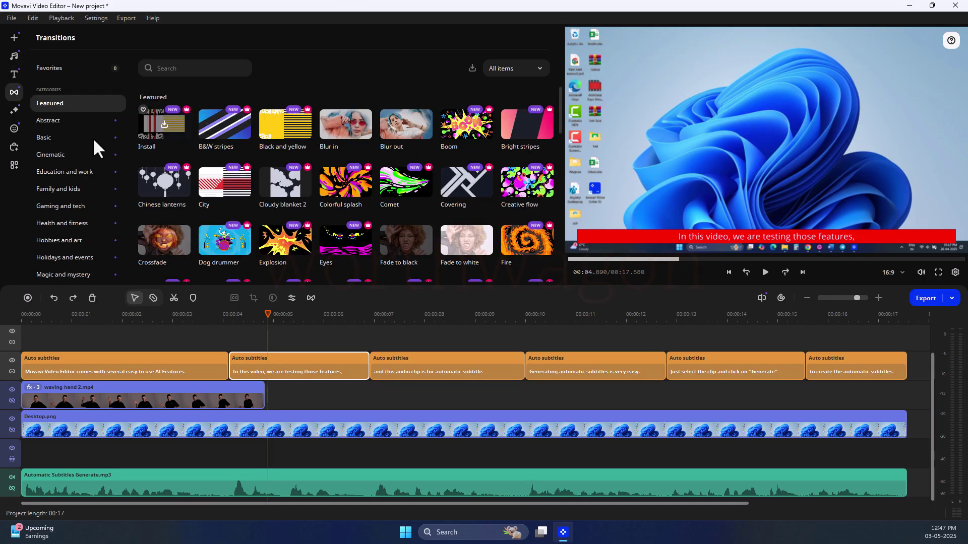
pyautogui.click(14, 110)
pyautogui.click(15, 73)
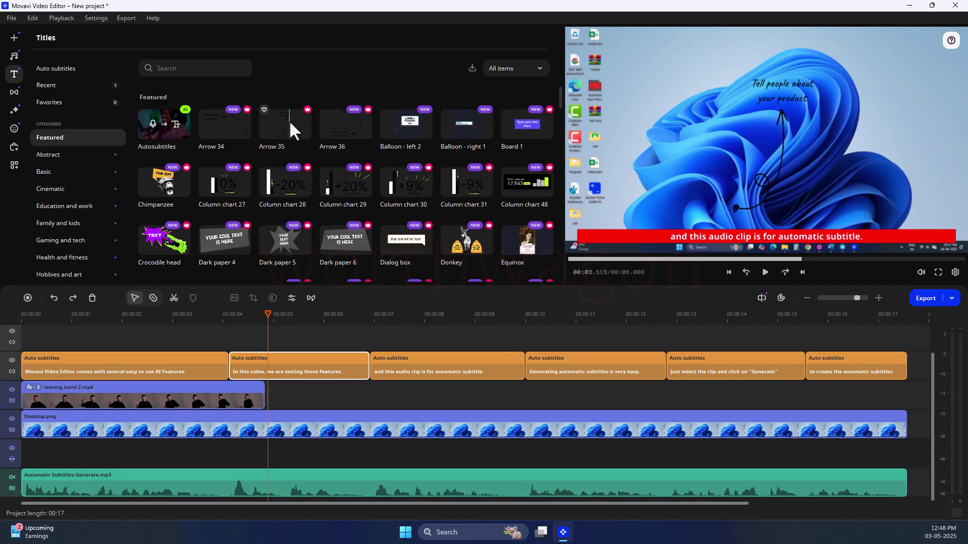
# Step: Add and then delete the Arrow 35 title, and filter the titles library to Free
pyautogui.moveTo(287, 121); pyautogui.dragTo(217, 352)
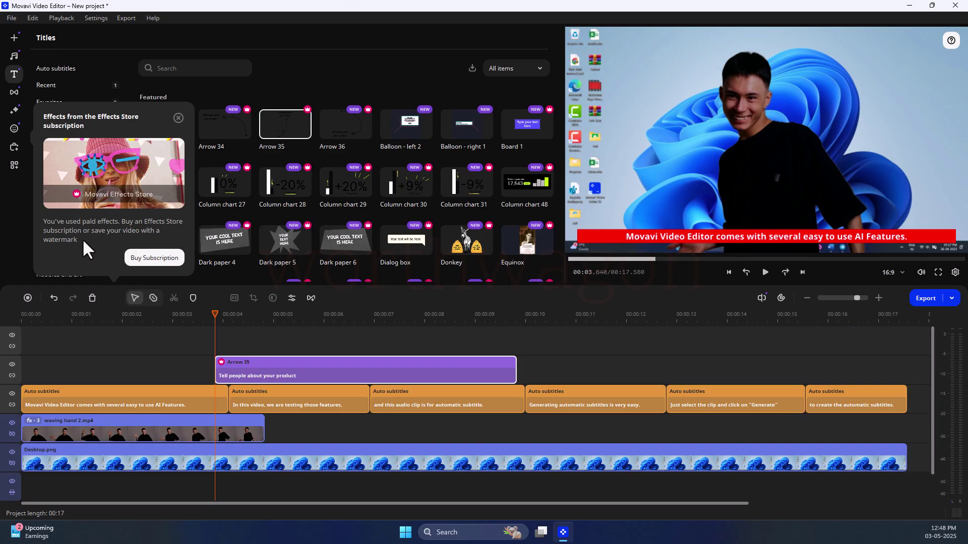
pyautogui.press('Delete')
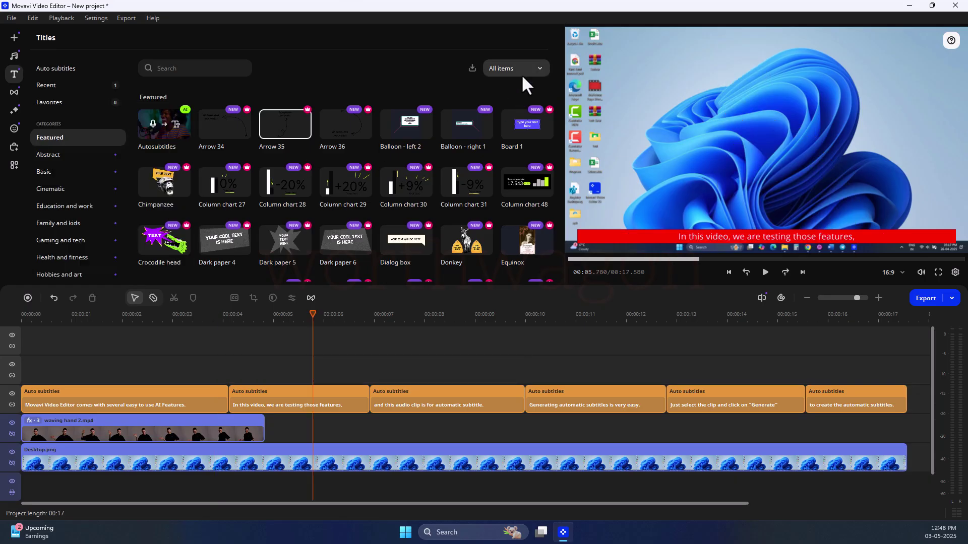
pyautogui.click(518, 69)
pyautogui.click(509, 110)
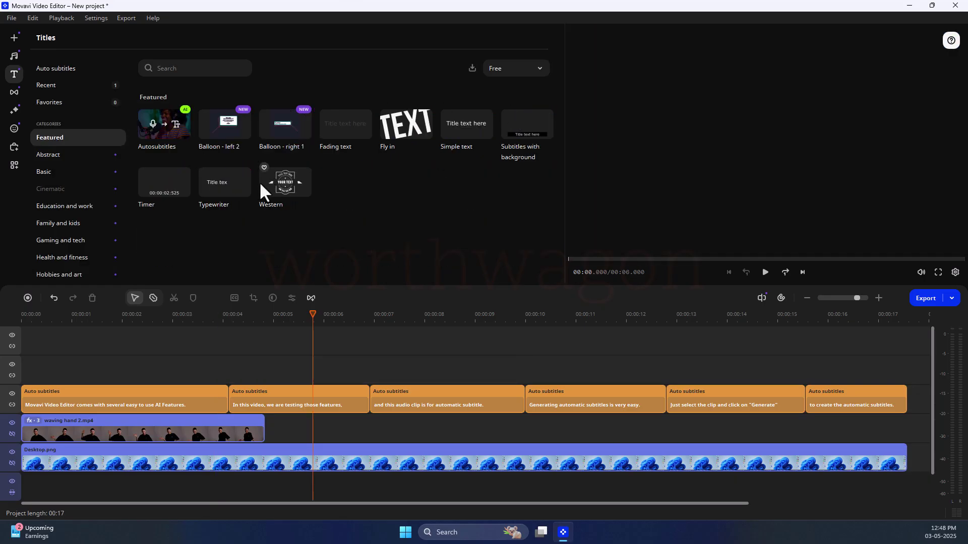
# Step: Browse the Abstract, Basic and Education title categories, then install the Cursor title and add it to the timeline
pyautogui.click(49, 156)
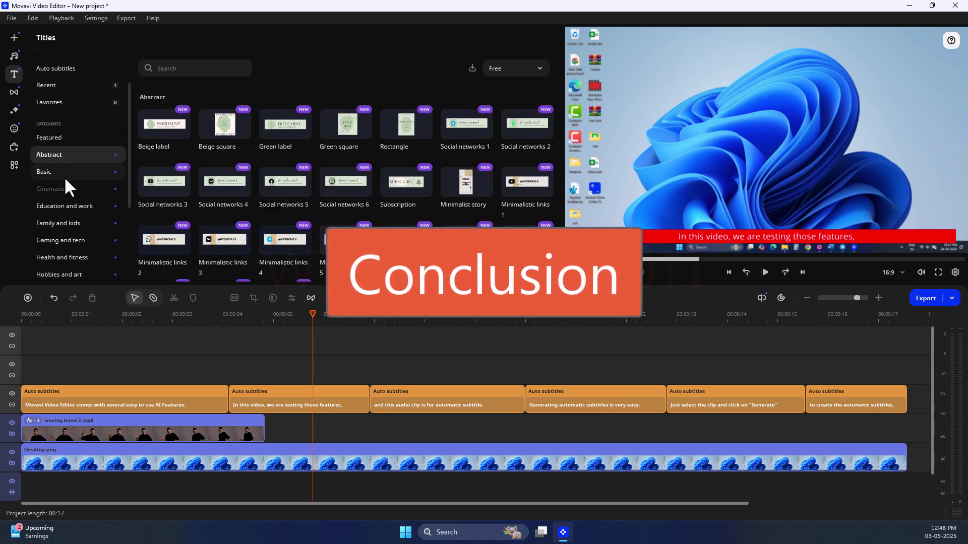
pyautogui.click(61, 174)
pyautogui.click(68, 206)
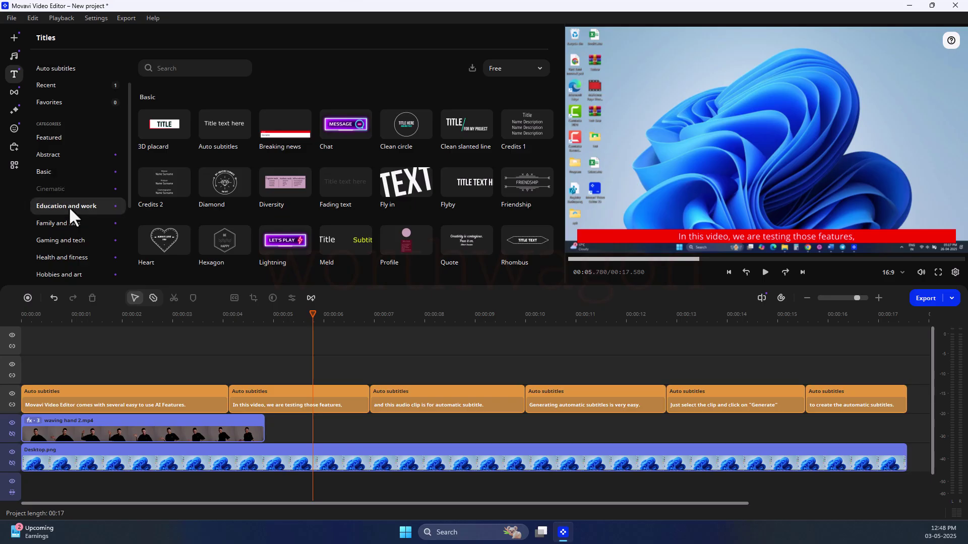
pyautogui.scroll(-3, 315, 178)
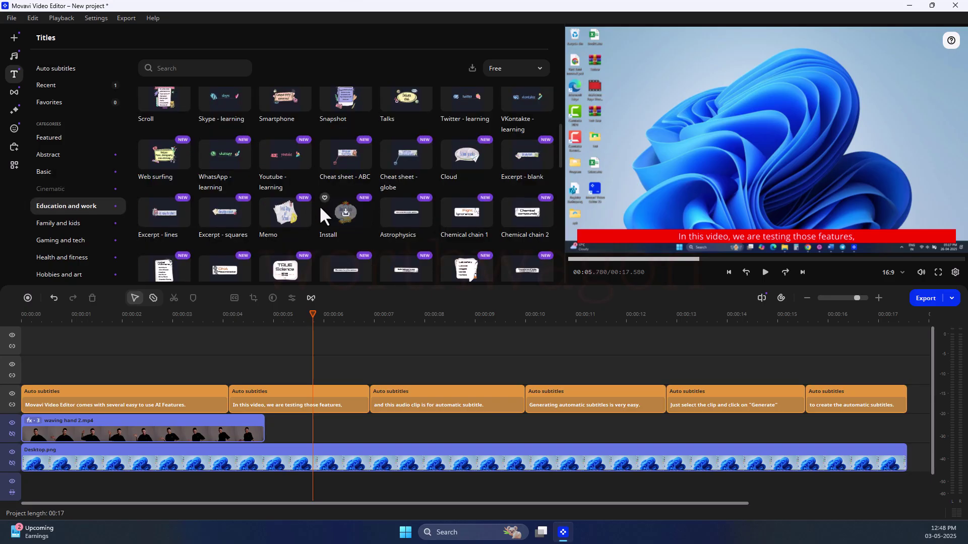
pyautogui.click(319, 205)
pyautogui.moveTo(250, 147); pyautogui.dragTo(123, 371)
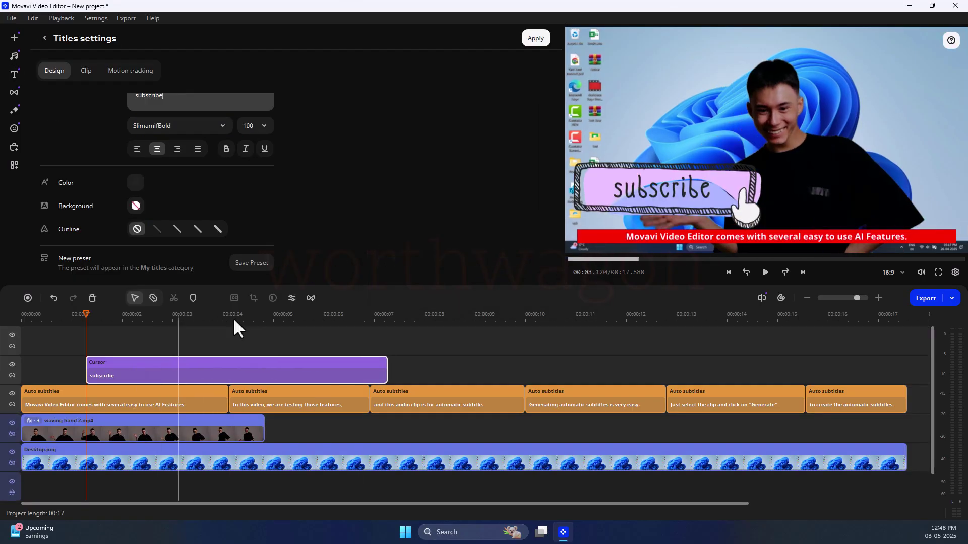
# Step: Reposition the subscribe text and Cursor title clip, moving playback to about 00:06
pyautogui.moveTo(660, 197)
pyautogui.mouseDown()
pyautogui.moveTo(740, 119)
pyautogui.moveTo(679, 193)
pyautogui.mouseUp()
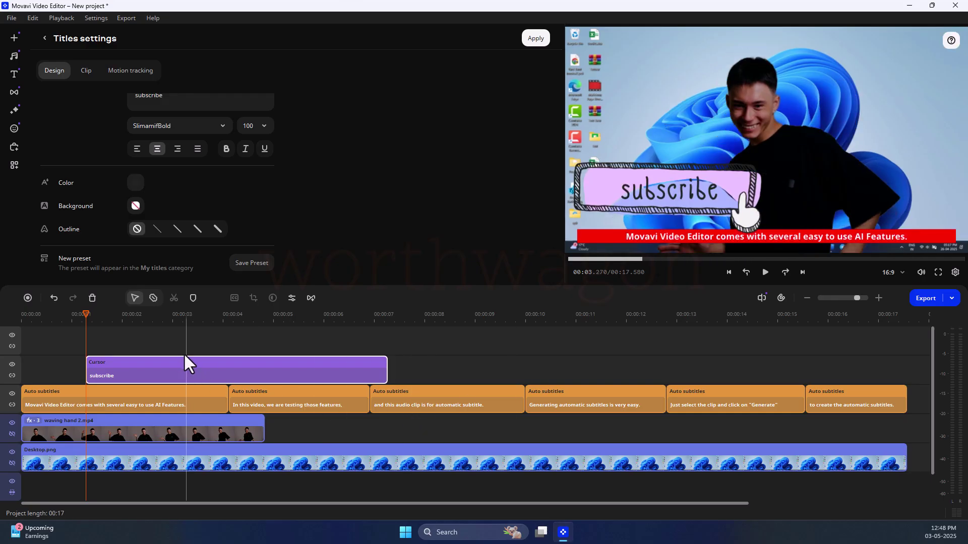
pyautogui.moveTo(183, 352); pyautogui.dragTo(312, 374)
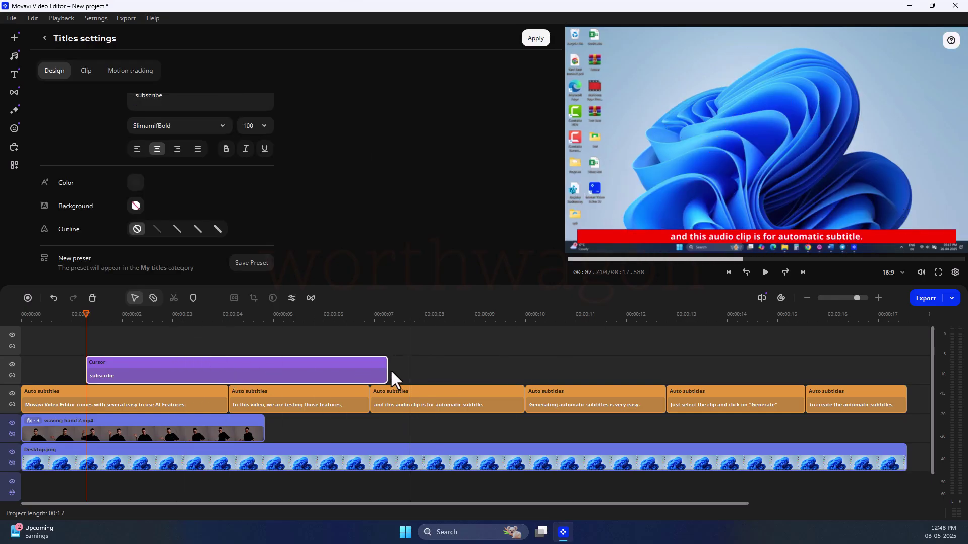
pyautogui.click(332, 372)
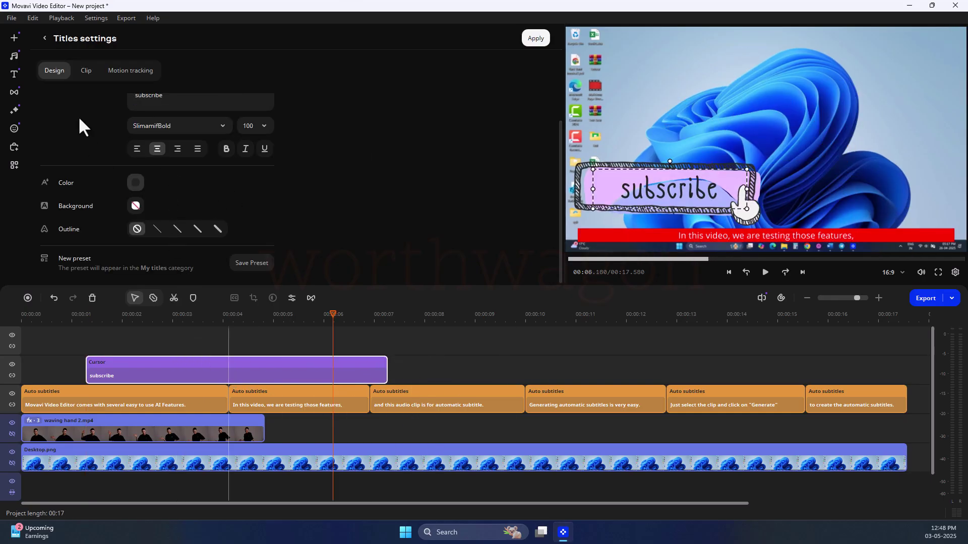
pyautogui.click(14, 56)
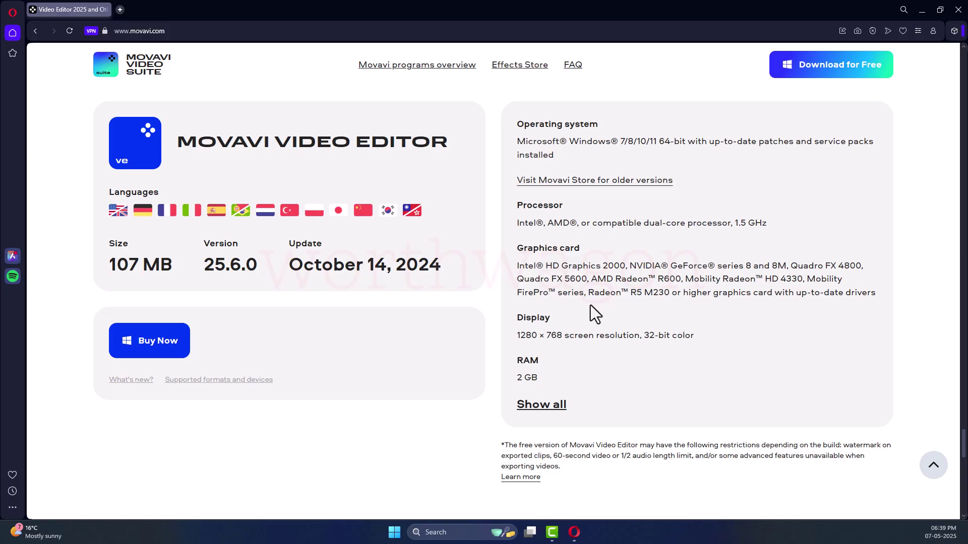
# Step: Expand the full system requirements list on movavi.com and scroll through it
pyautogui.click(537, 404)
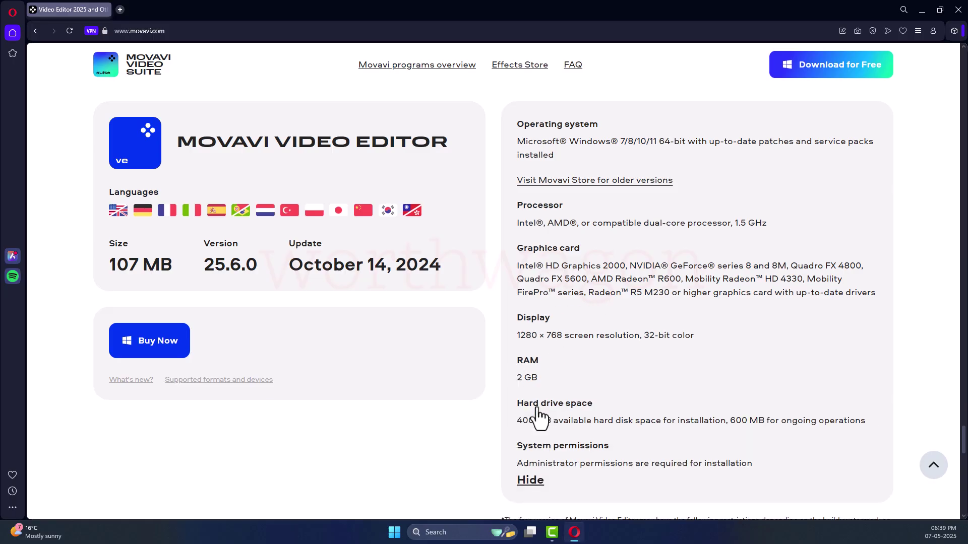
pyautogui.scroll(-2, 546, 418)
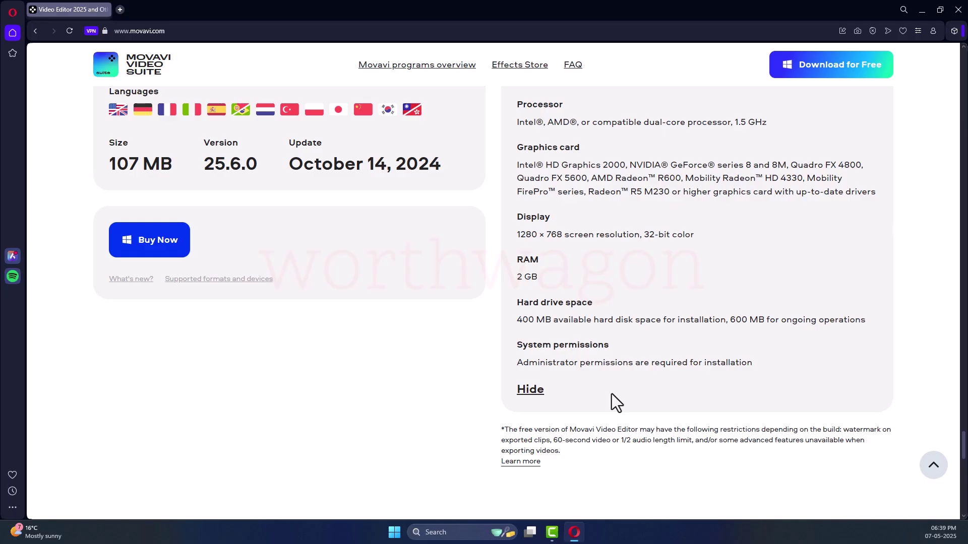
pyautogui.scroll(1, 612, 394)
pyautogui.scroll(-1, 612, 394)
pyautogui.scroll(1, 612, 394)
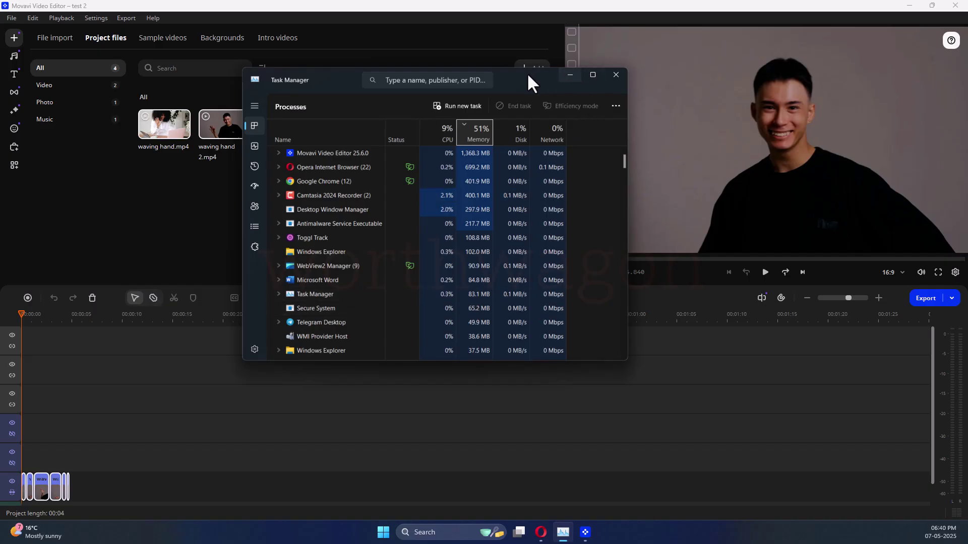
# Step: Move the Task Manager window to view Movavi Video Editor's 1,368.3 MB memory use
pyautogui.moveTo(510, 80); pyautogui.dragTo(537, 127)
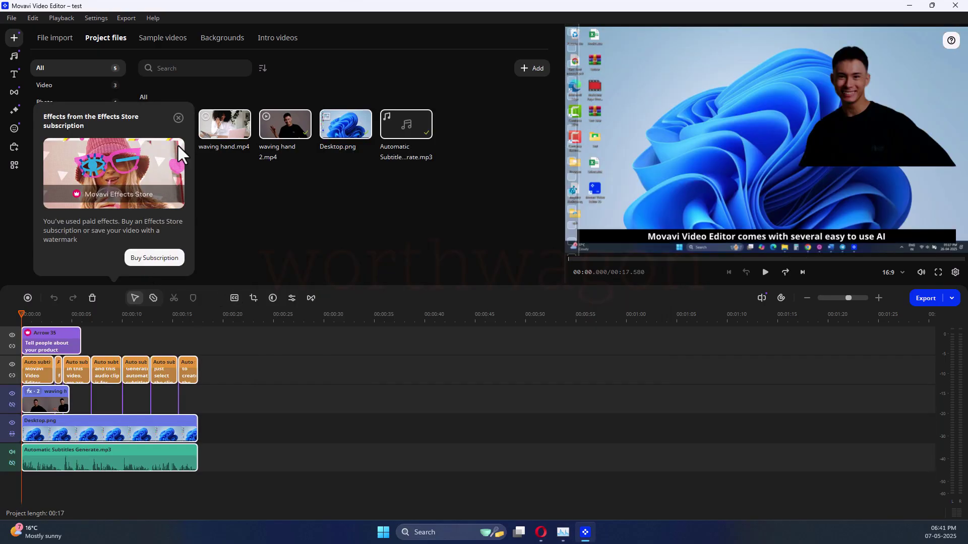
# Step: Dismiss the paid effects notice, delete the Arrow 35 clip, and move playback to about 7.8 seconds
pyautogui.click(178, 118)
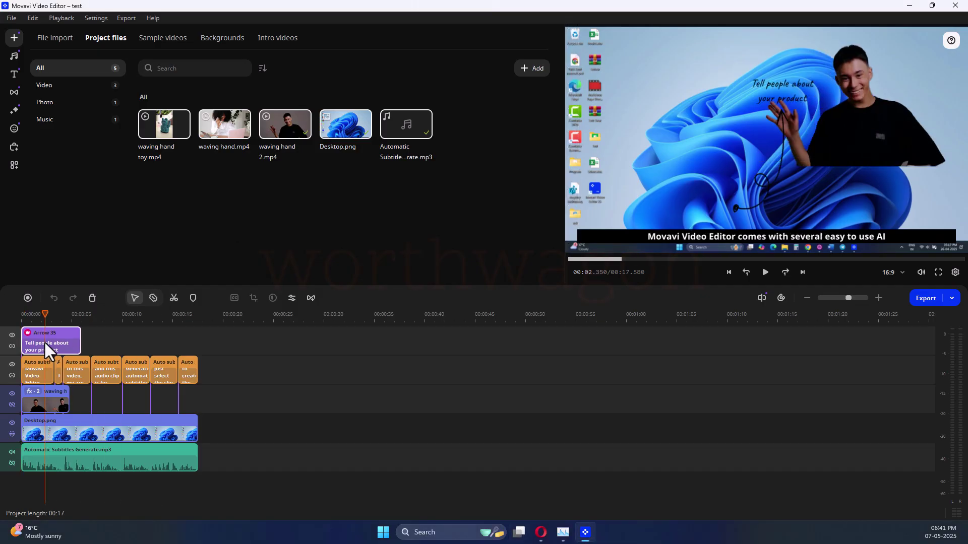
pyautogui.press('Delete')
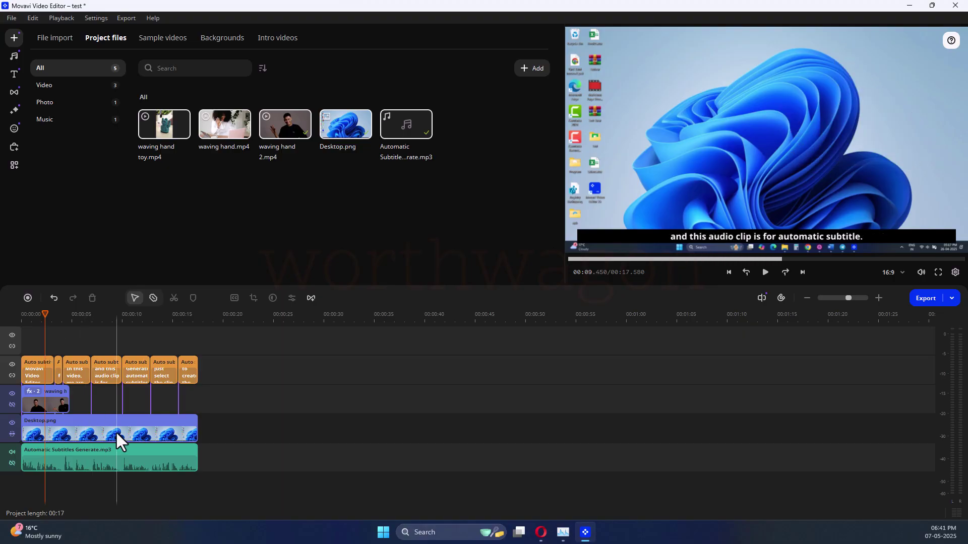
pyautogui.scroll(2, 116, 431)
pyautogui.moveTo(80, 327); pyautogui.dragTo(110, 338)
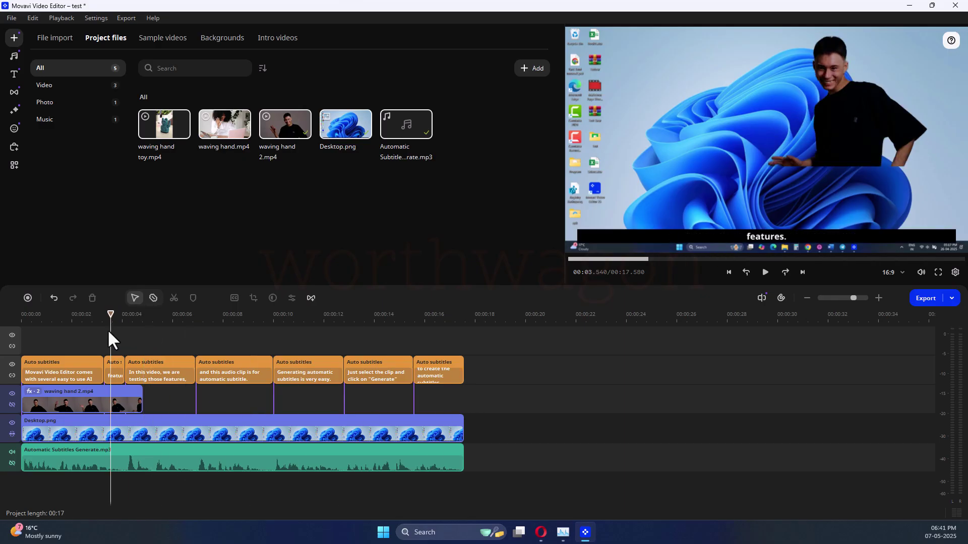